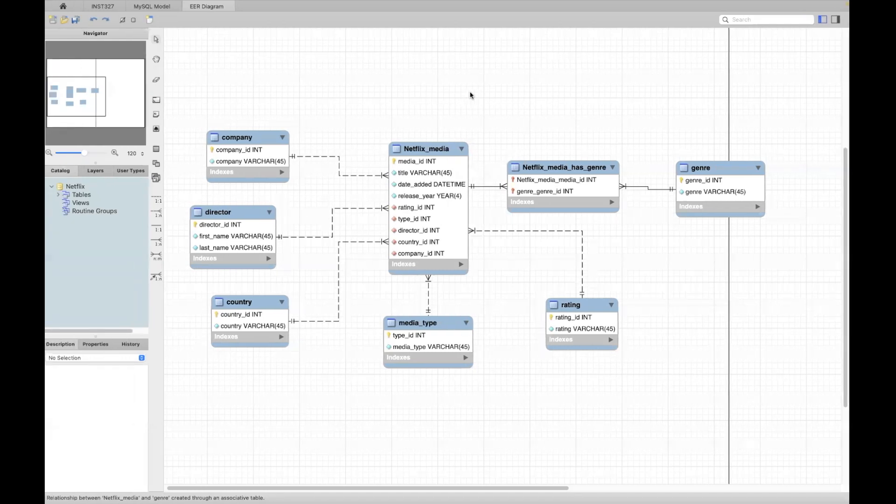
Switch to the Example data workbook in Excel and review the column headers from media_id to company_id on the Netflix_media sheet
key(ctrl+Left)
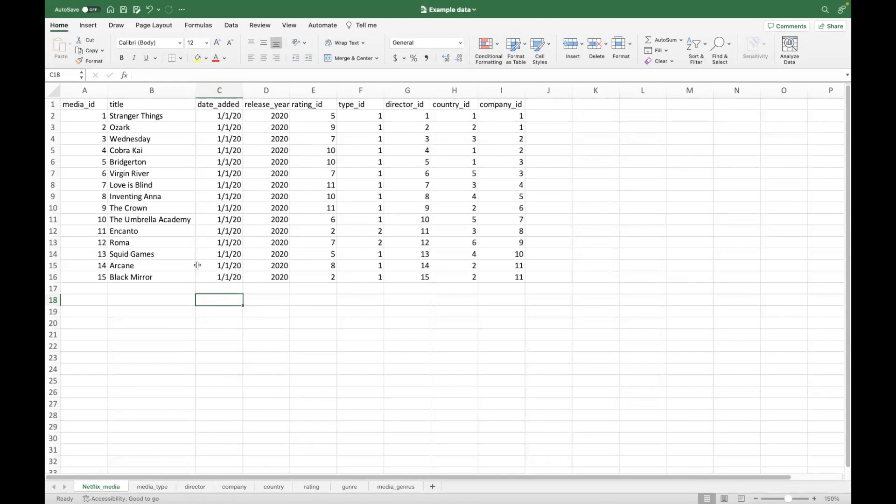
drag(91, 105, 495, 107)
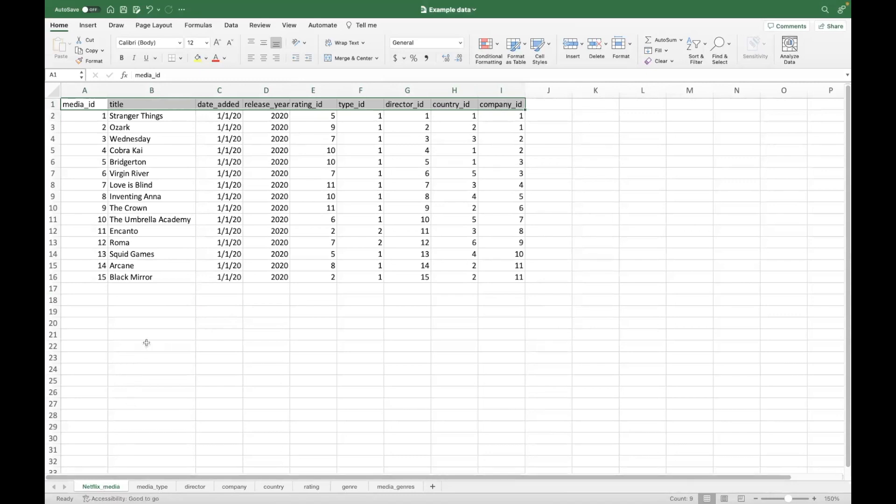
click(136, 303)
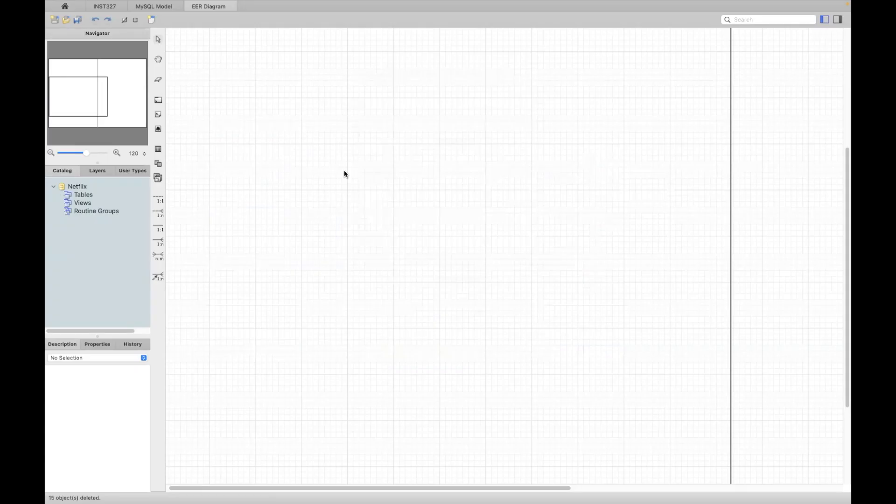
Add a new table to the empty EER diagram in MySQL Workbench and name it Netflix_media
click(158, 148)
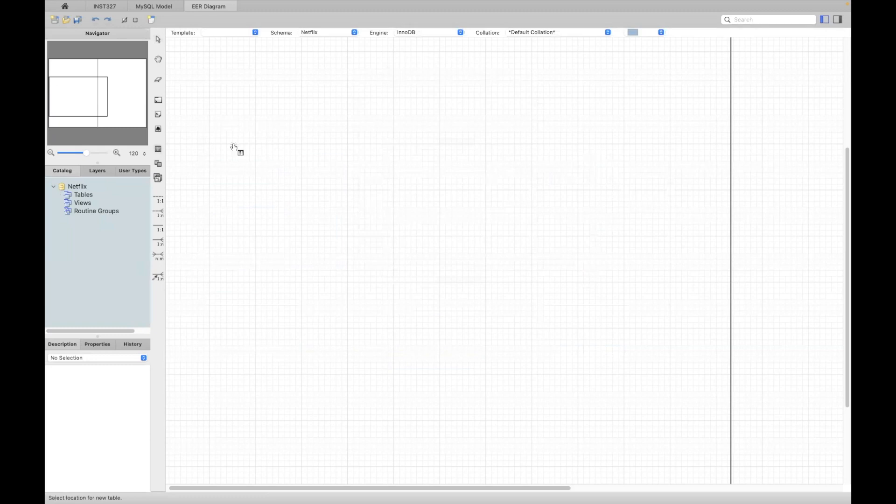
click(376, 179)
double_click(376, 179)
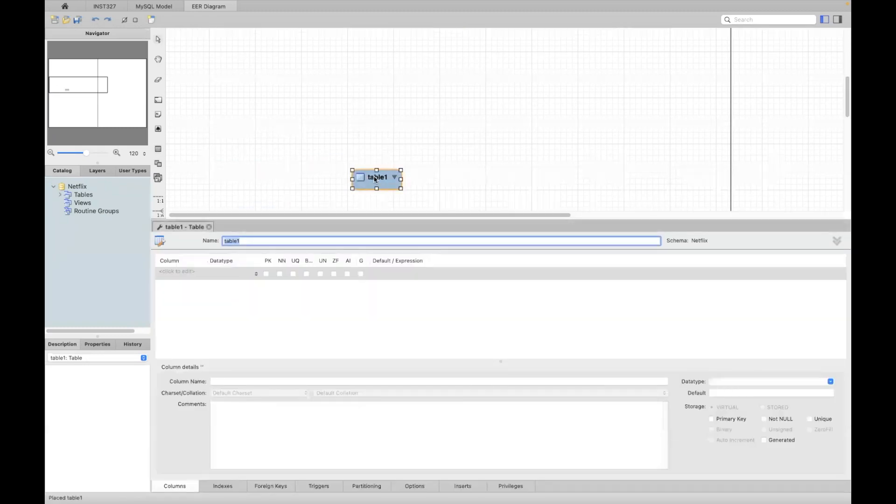
text(Netflix_meida)
key(BackSpace)
key(BackSpace)
key(BackSpace)
text(dia)
key(Return)
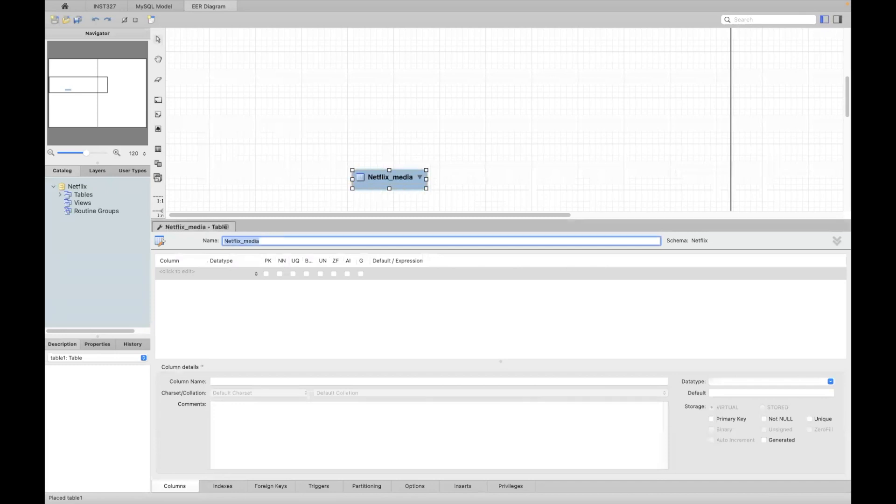
Add an INT primary key column named media_id to the Netflix_media table and make it auto-increment
double_click(174, 274)
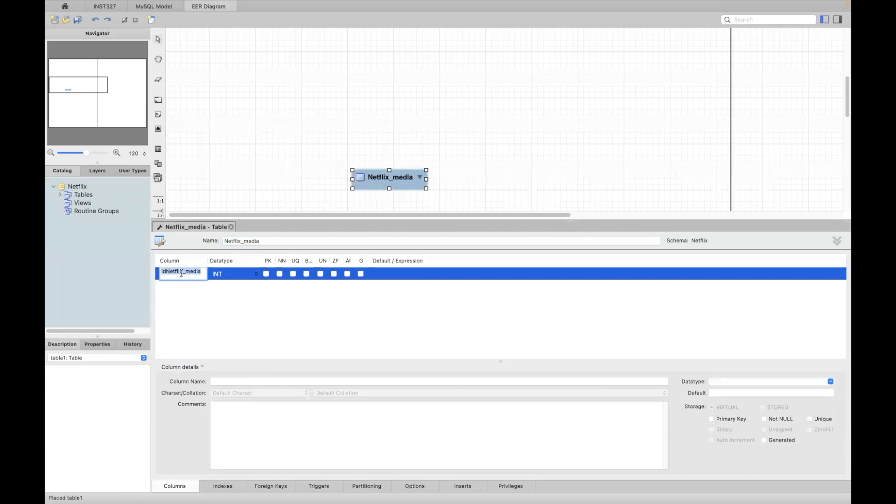
text(media_id)
key(Return)
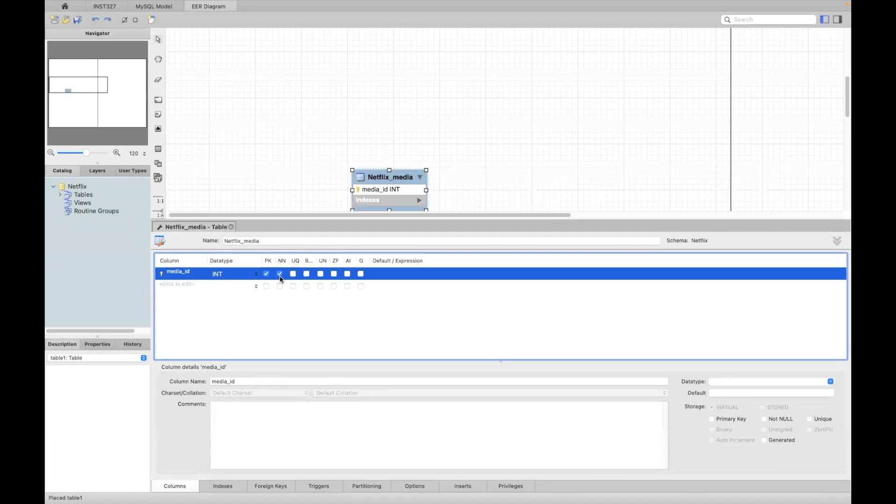
click(347, 274)
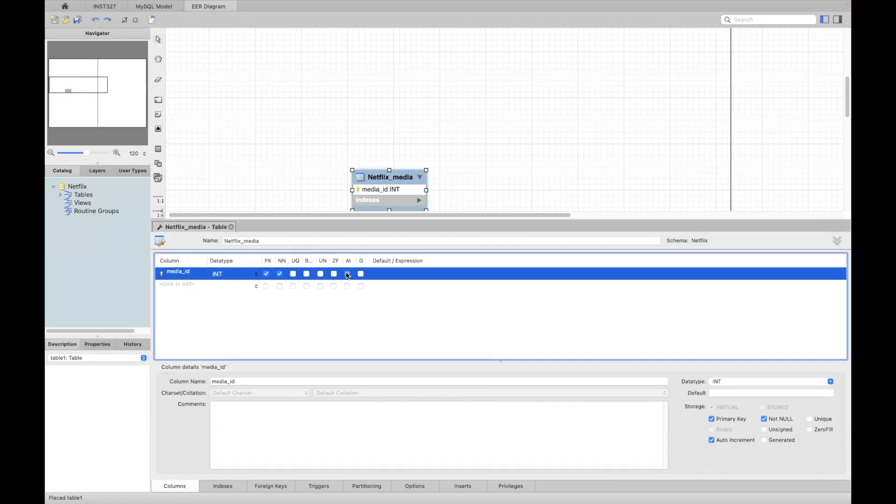
Switch to the Excel workbook and check which Netflix_media headers are the table's own attributes and which are foreign keys
key(ctrl+Left)
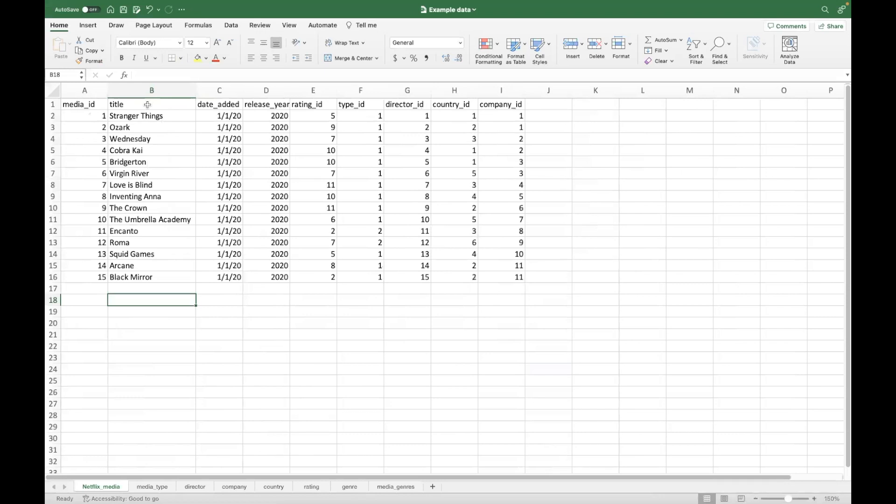
drag(84, 104, 266, 105)
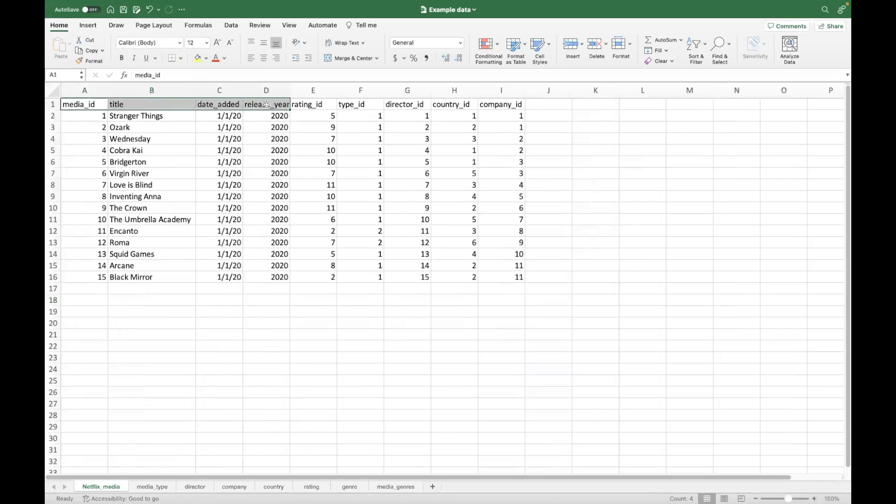
click(318, 105)
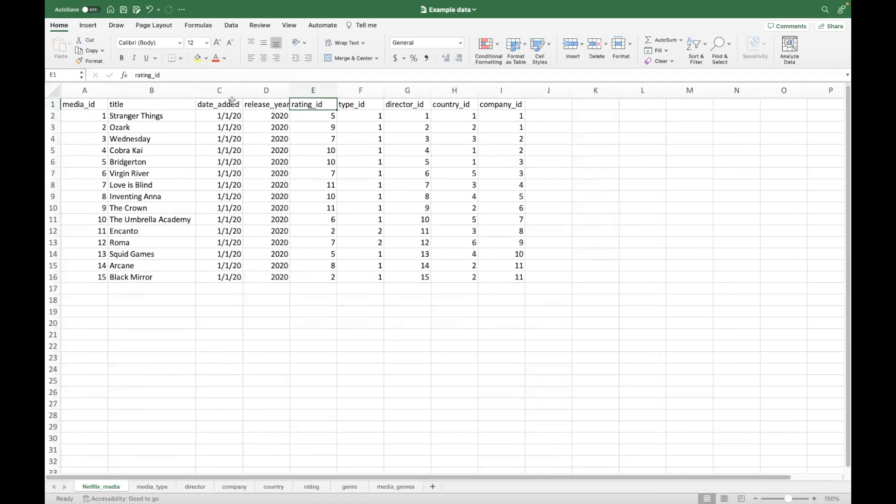
Return to the EER diagram in MySQL Workbench and add title, date_added and release_year columns to the Netflix_media table
key(ctrl+Right)
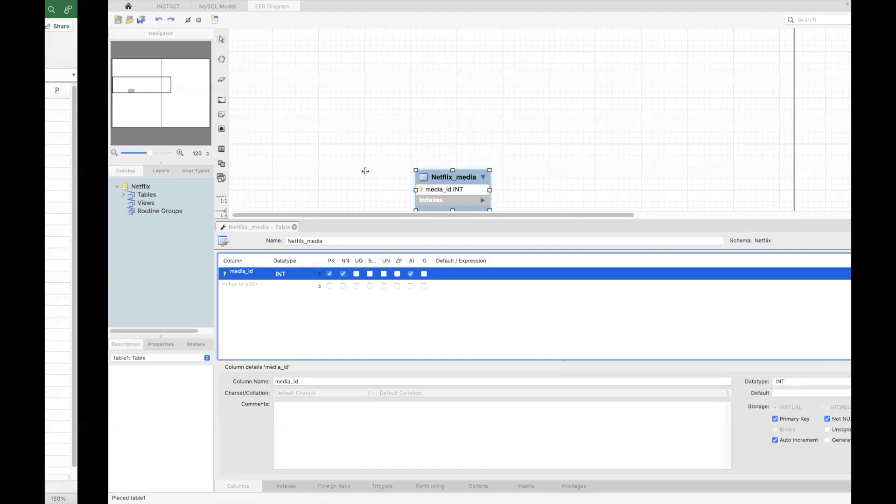
click(189, 286)
text(title)
key(Return)
click(180, 297)
text(date_added)
key(Return)
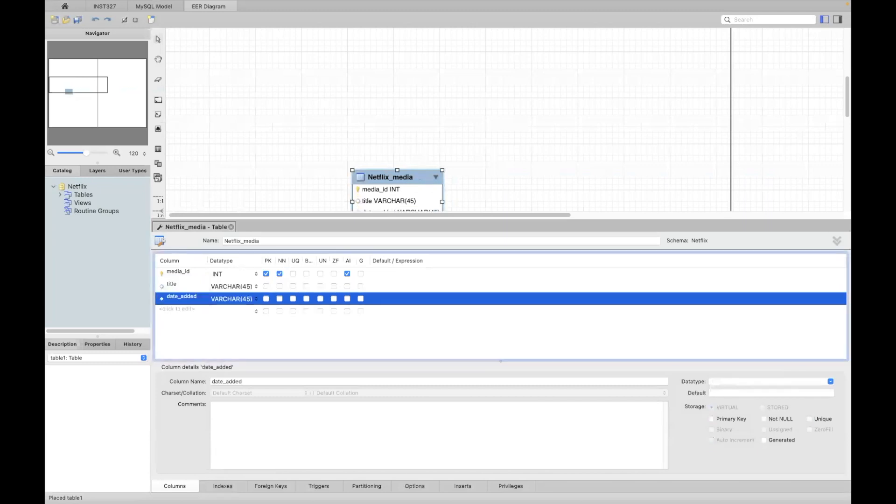
click(175, 308)
text(release_year)
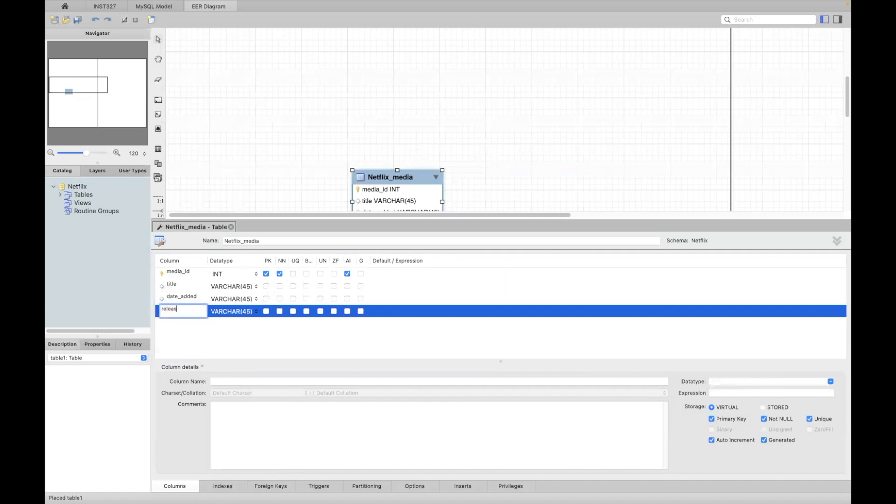
key(Return)
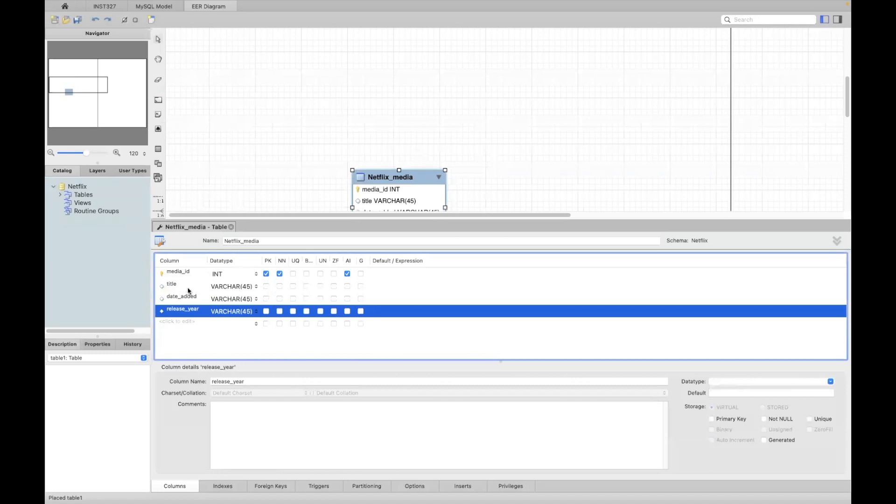
Set the datatype of the date_added and release_year columns to DATETIME
click(255, 299)
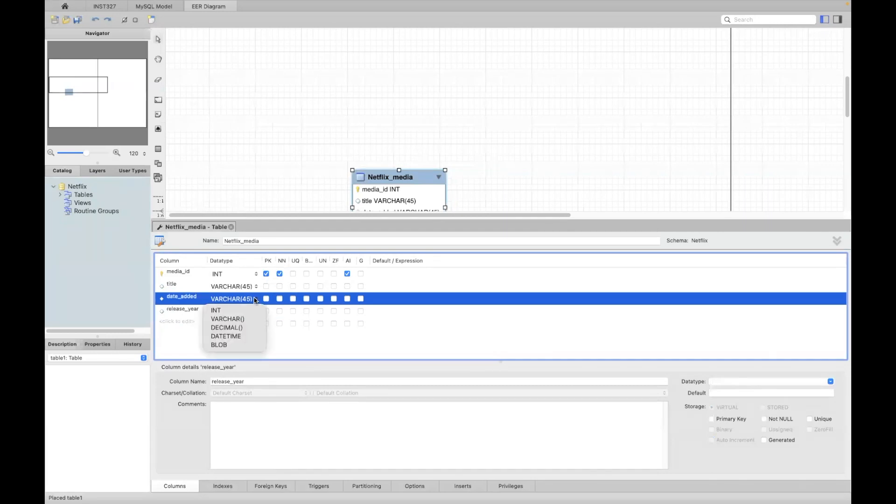
click(241, 336)
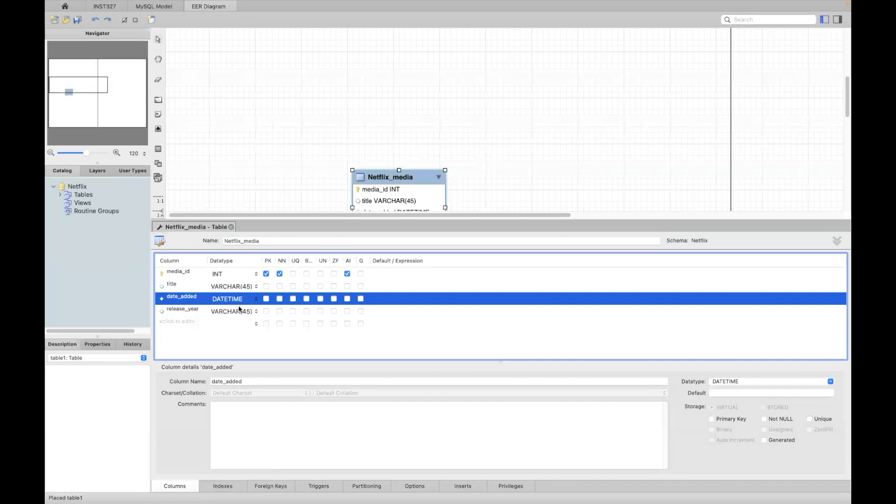
click(255, 312)
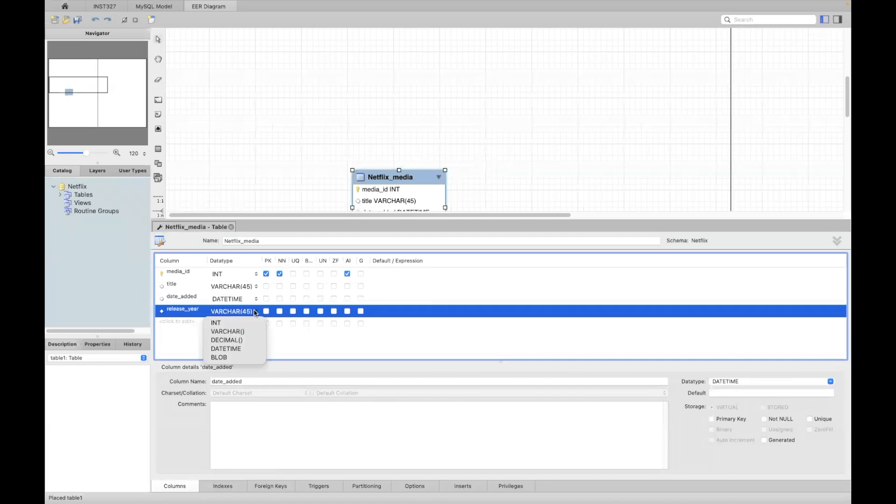
click(241, 350)
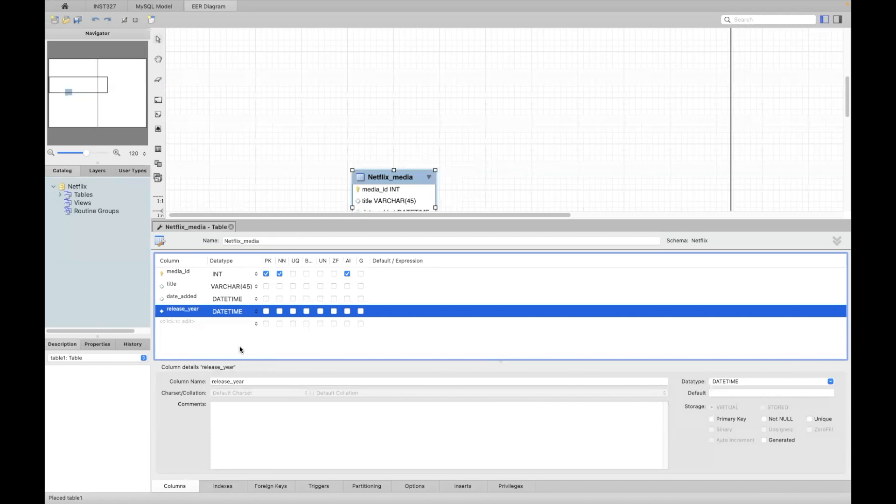
Make the title, date_added and release_year columns not null and deselect the Netflix_media table
click(280, 286)
click(279, 299)
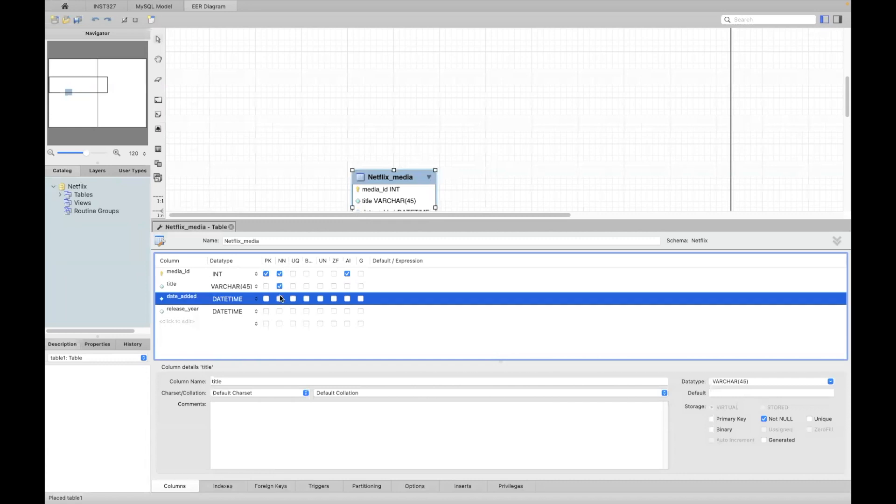
click(280, 311)
scroll(360, 168, down, 5)
click(320, 144)
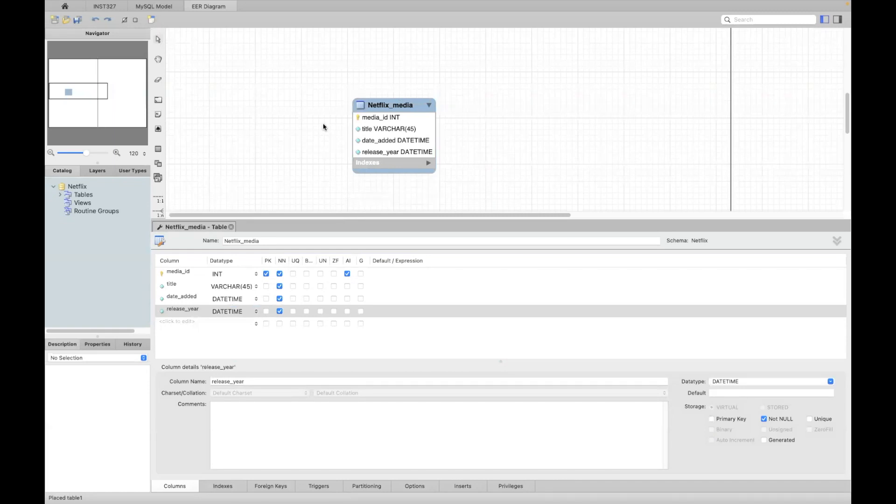
Place a second table beside Netflix_media on the diagram and name it media_type
key(super+minus)
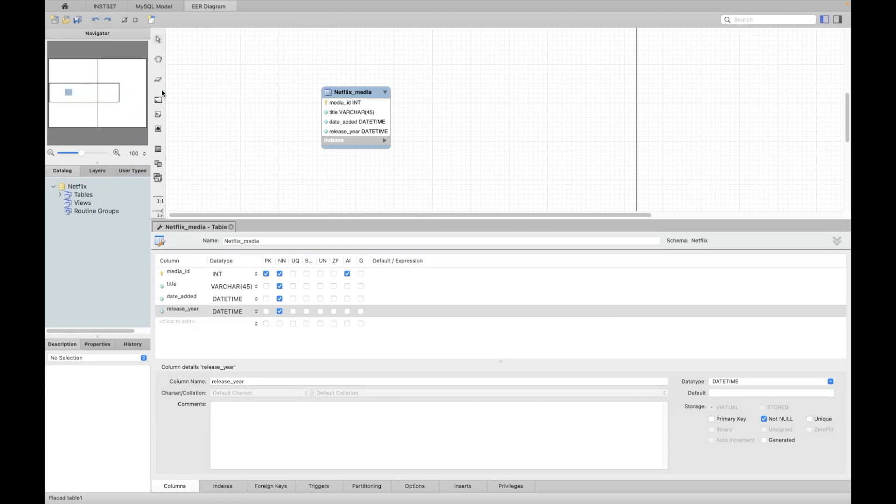
click(159, 150)
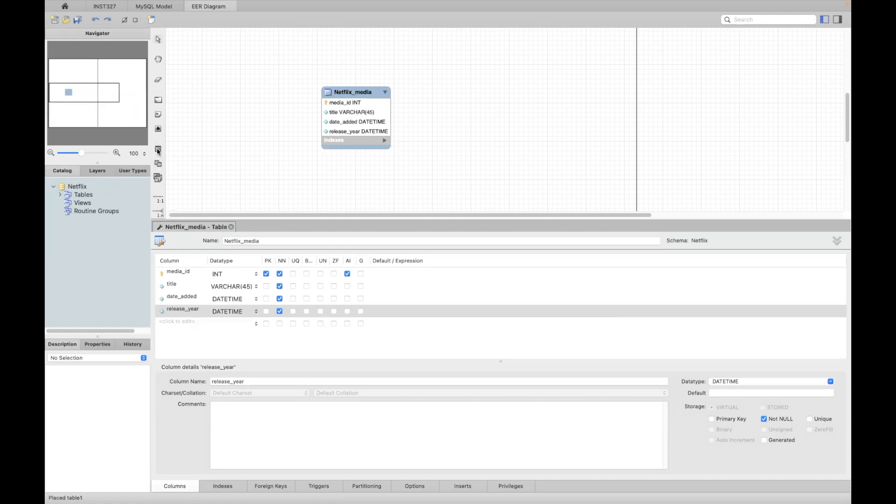
click(452, 120)
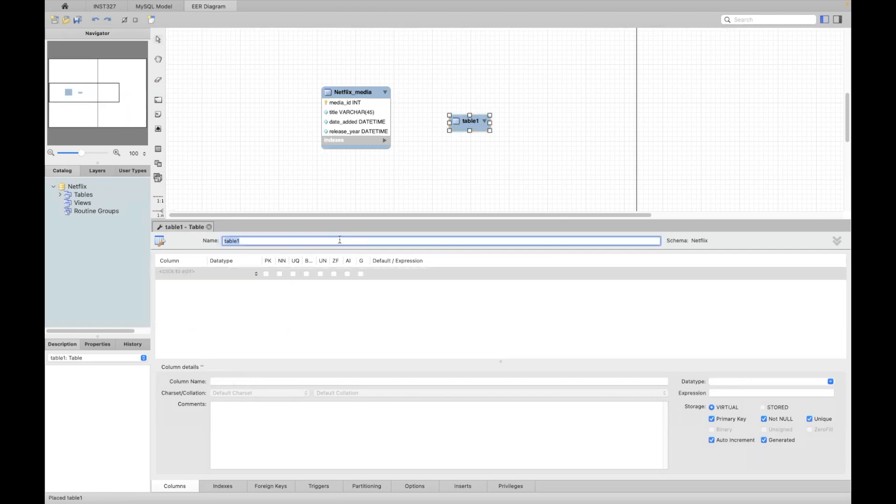
key(ctrl+Left)
key(ctrl+Right)
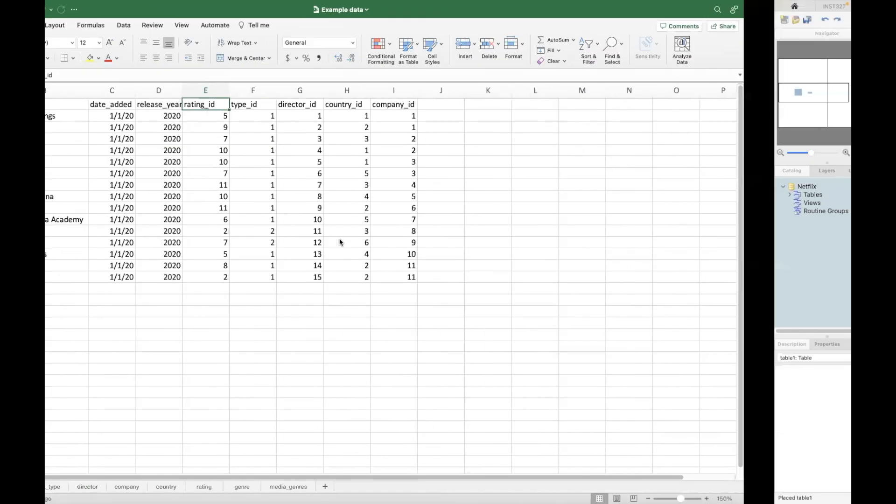
text(media_type)
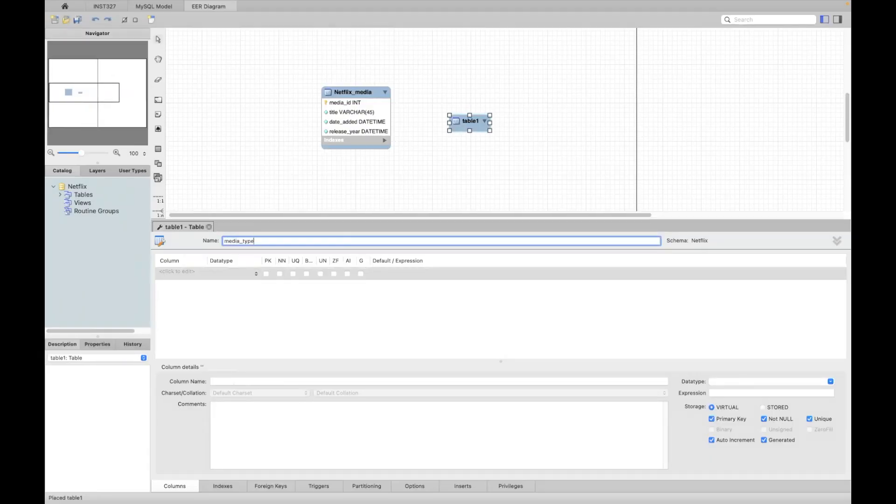
key(Return)
Add an INT primary key column named media_type_id to the media_type table and make it auto-increment
text(me)
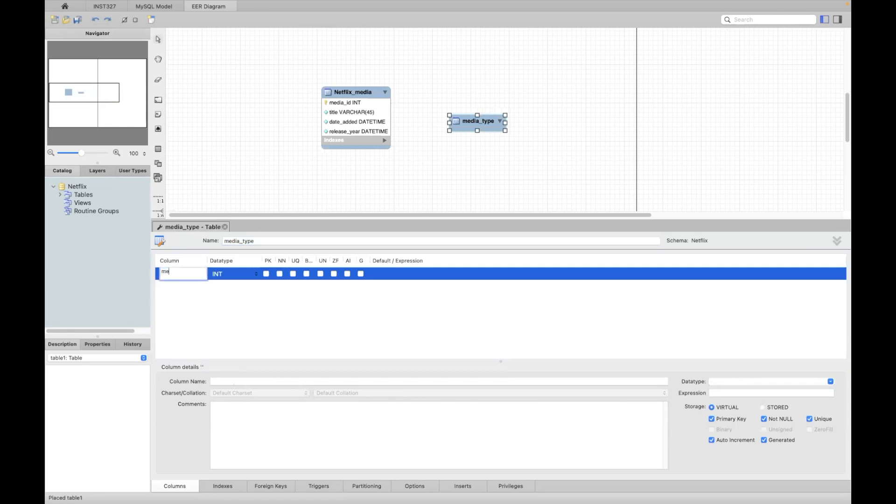
text(dia_type_id)
key(Return)
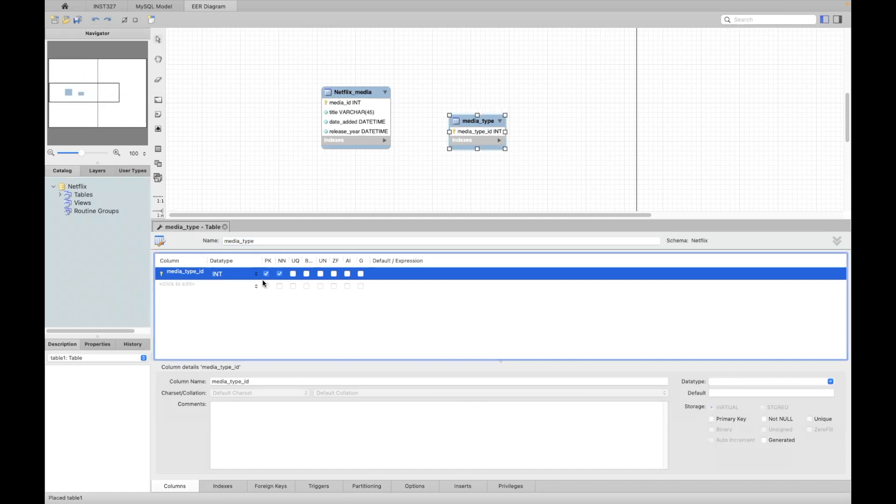
click(347, 274)
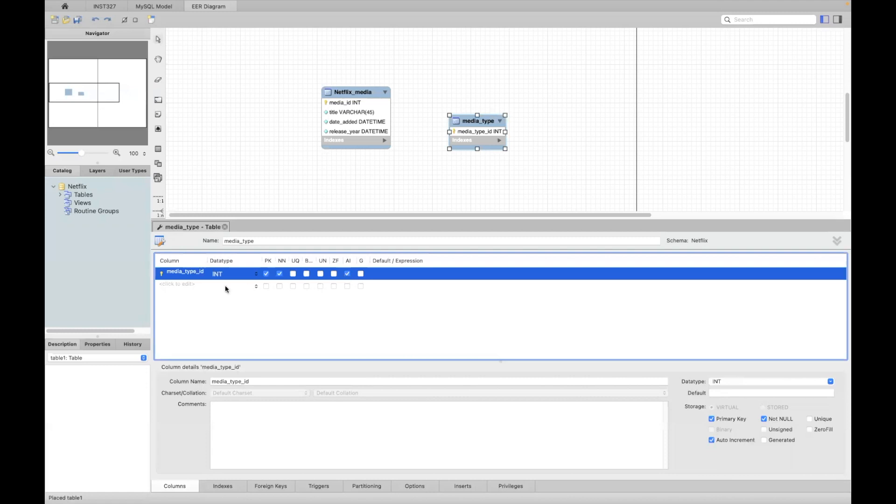
Add a VARCHAR(45) column named media_type to the media_type table
click(183, 283)
text(media_type)
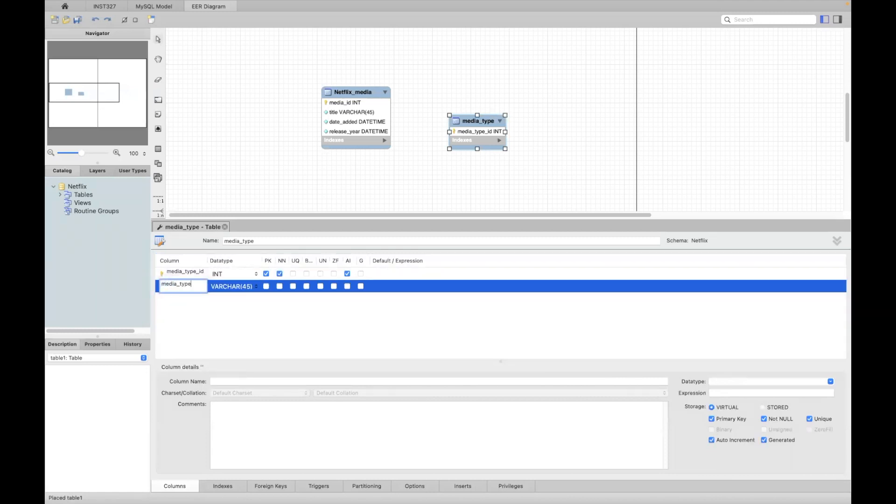
key(Return)
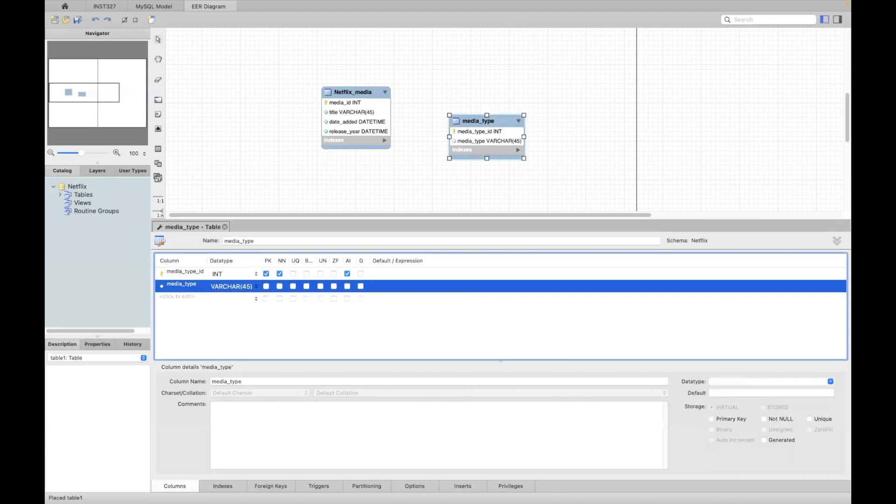
Switch to the Excel workbook and examine the columns and rows of the media_type sheet, returning to the Netflix_media sheet
key(ctrl+Left)
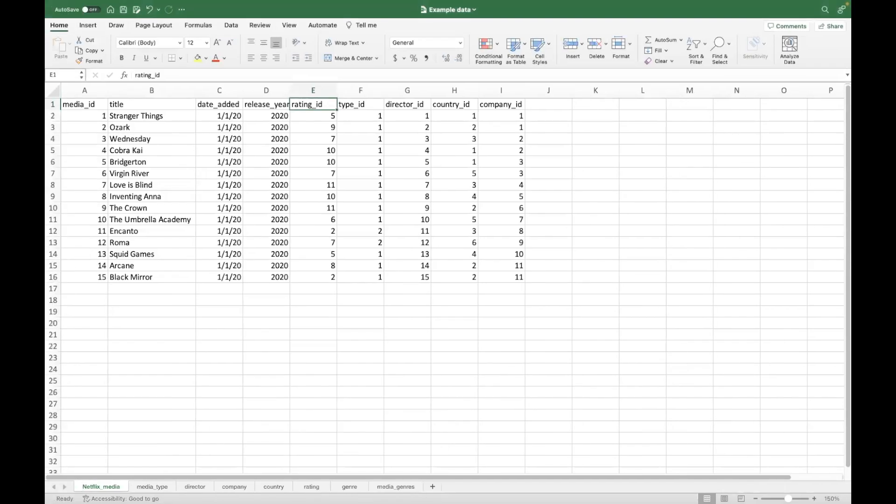
click(158, 487)
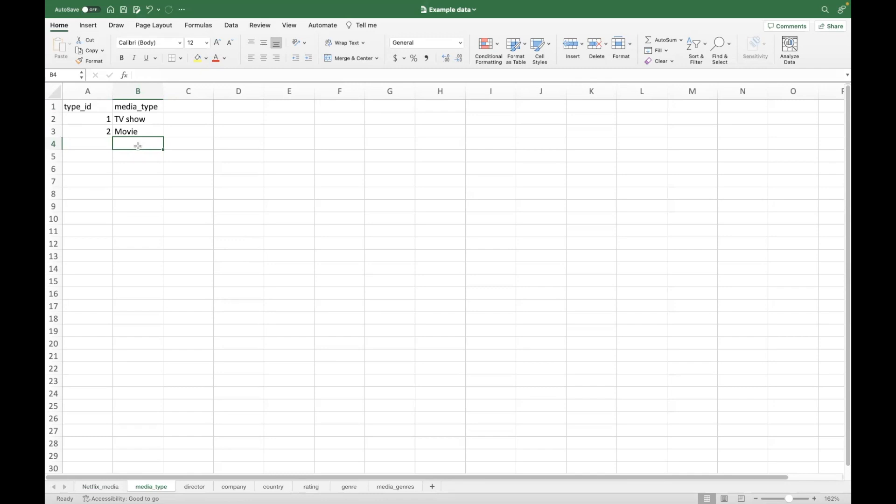
click(100, 487)
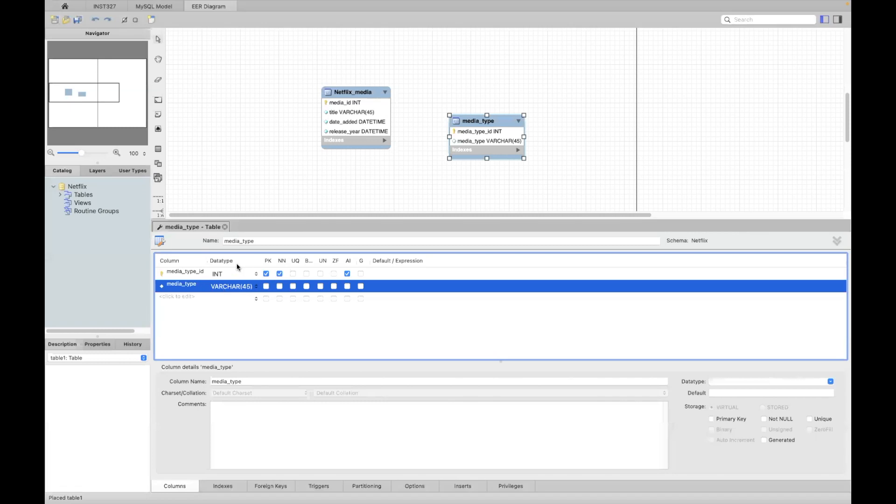
Make the media_type column in the media_type table Not NULL and enlarge the diagram canvas area
click(280, 286)
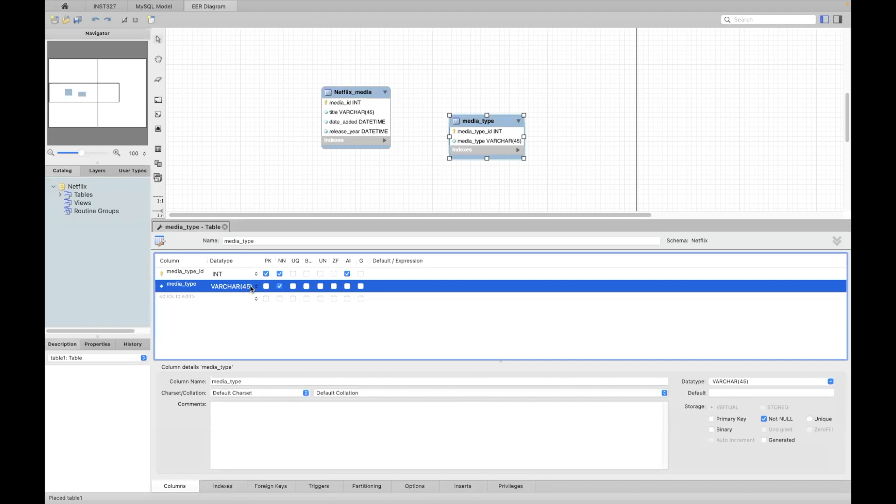
click(341, 184)
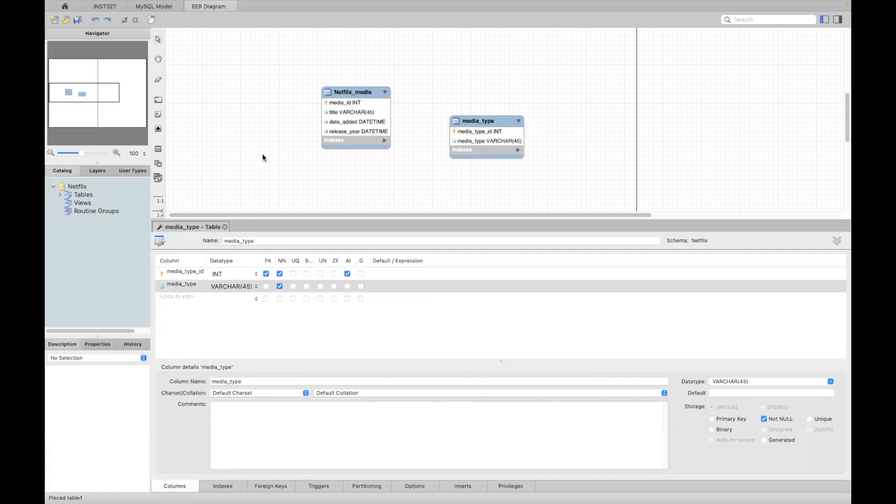
drag(289, 219, 289, 332)
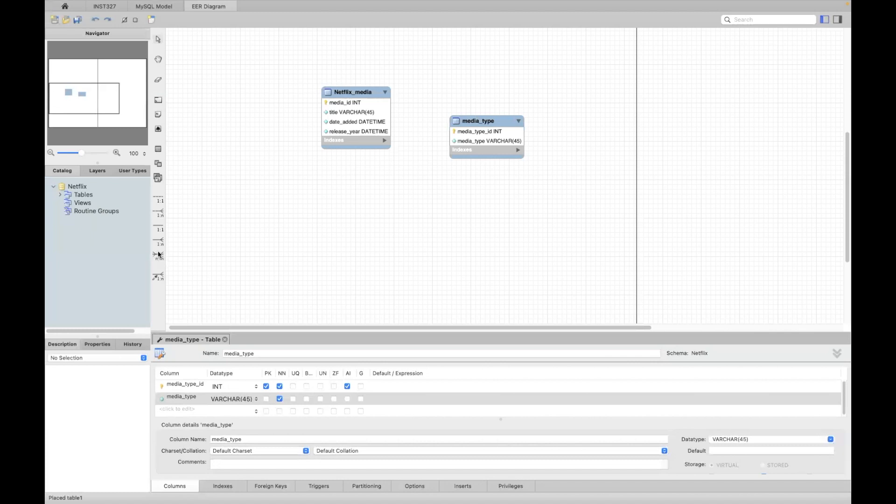
Create a non-identifying one-to-many relationship with Netflix_media receiving the foreign key and media_type as the referenced table
click(160, 214)
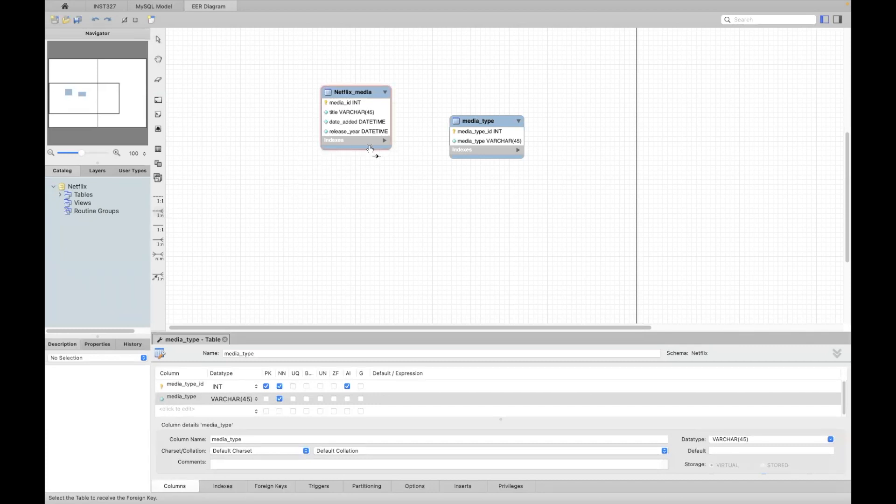
click(369, 120)
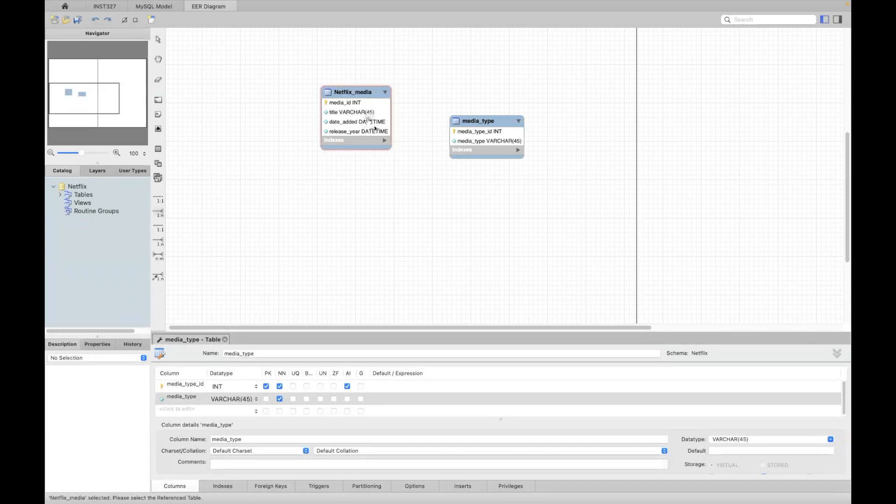
click(465, 136)
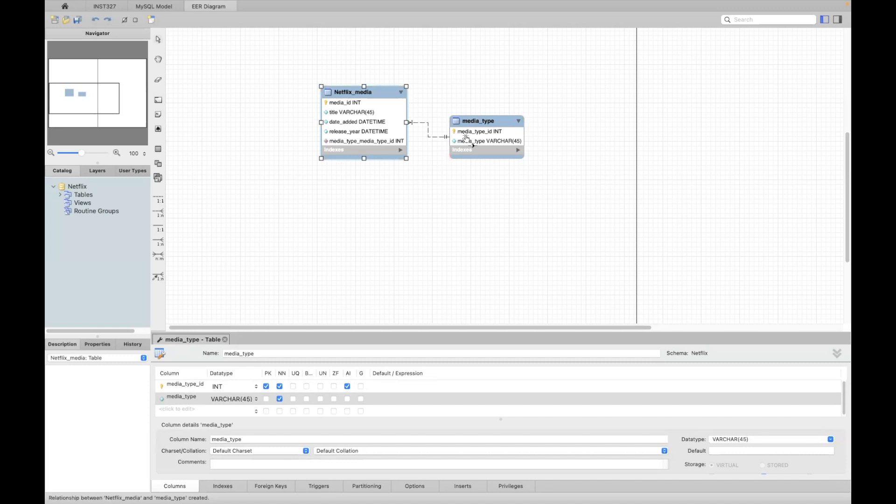
click(447, 182)
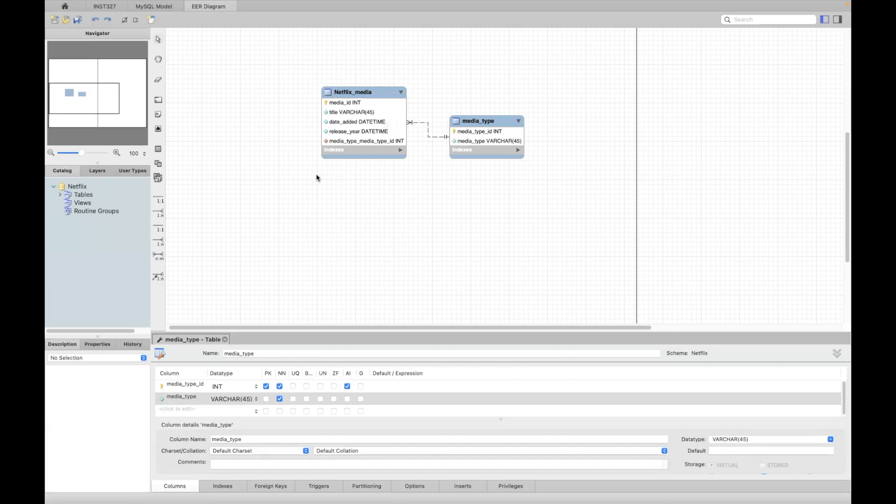
Place a third table below media_type, name it director, and add an INT primary key column named director_id
click(157, 149)
click(447, 195)
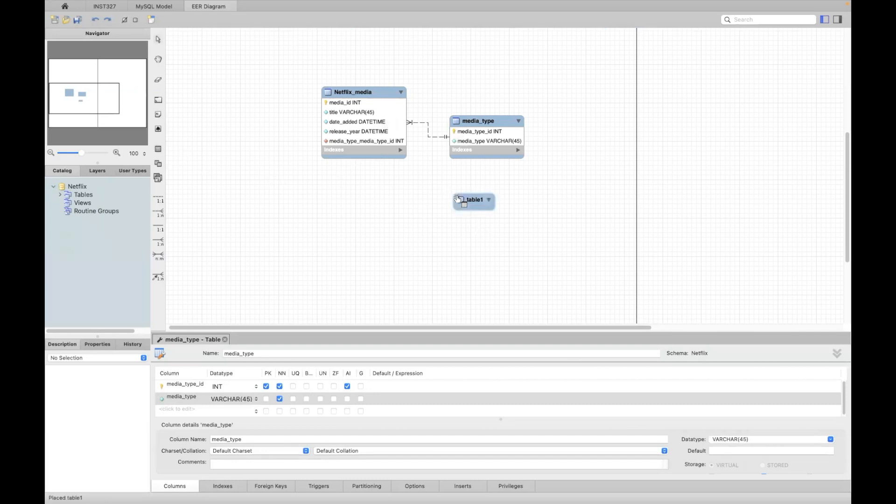
double_click(471, 200)
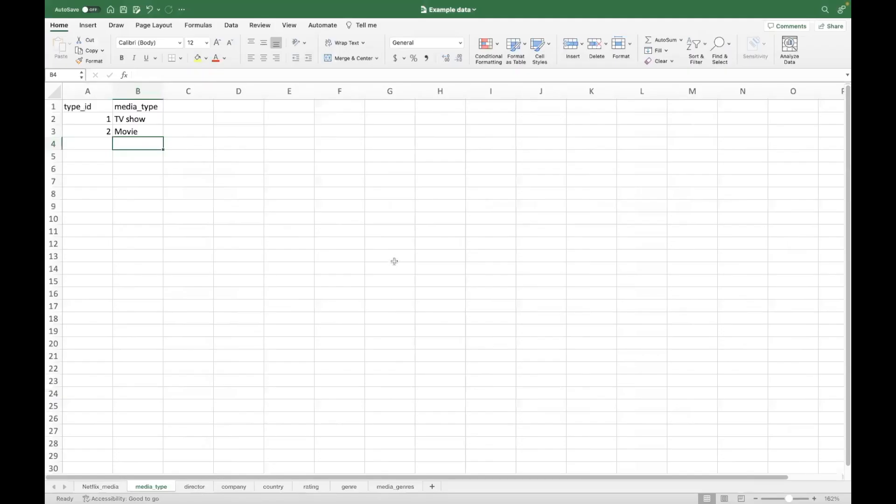
key(ctrl+Right)
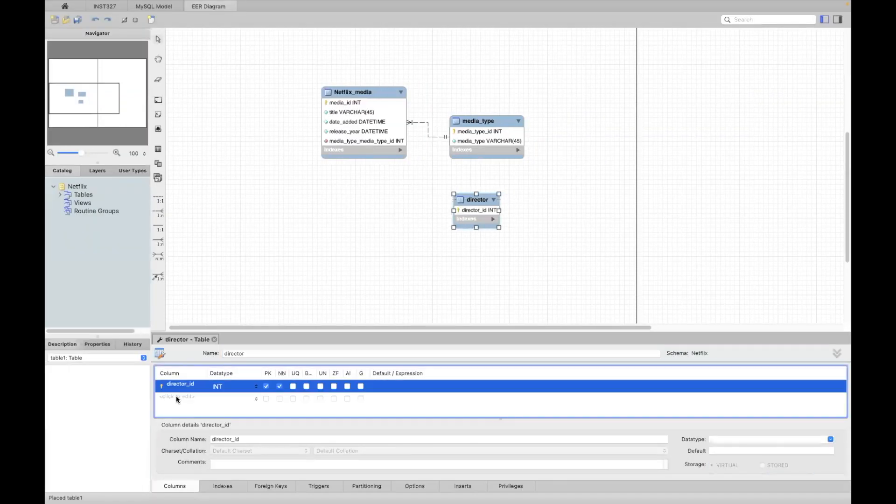
Following the director sheet in the Excel workbook, make director_id auto-increment and add Not NULL VARCHAR(45) columns first_name and last_name to the director table
key(ctrl+Left)
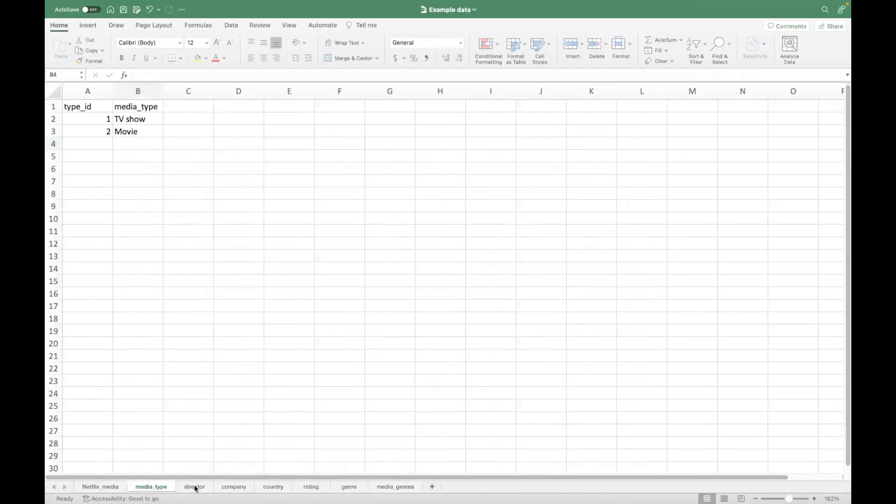
click(196, 487)
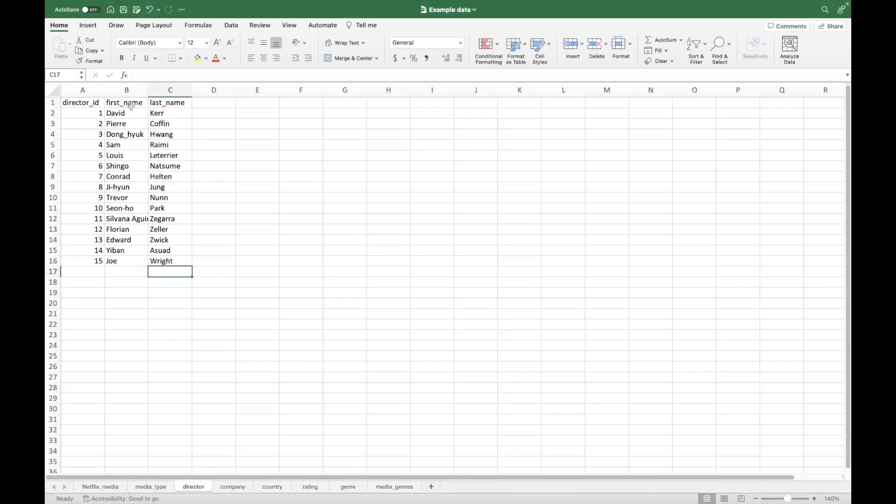
key(ctrl+Right)
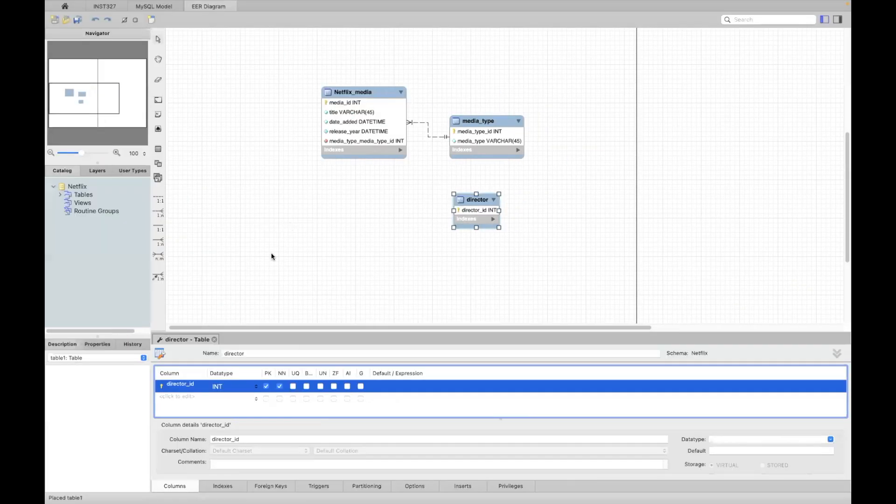
text(last_name)
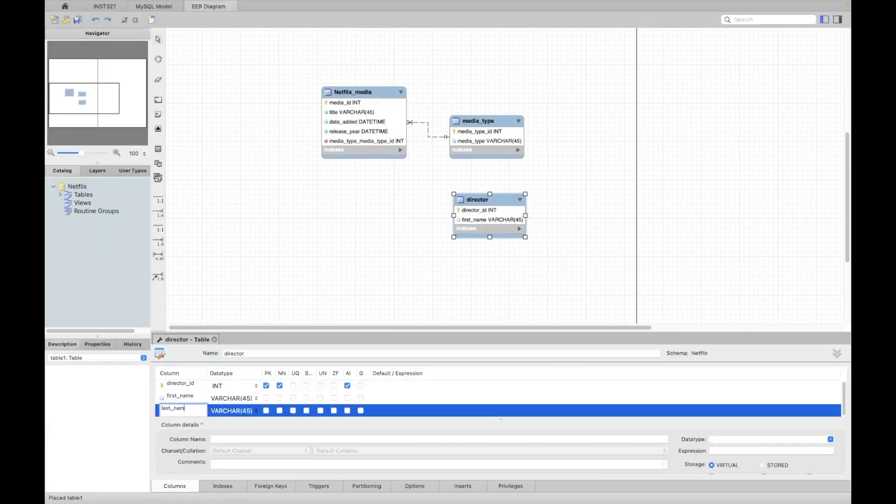
key(Return)
click(280, 398)
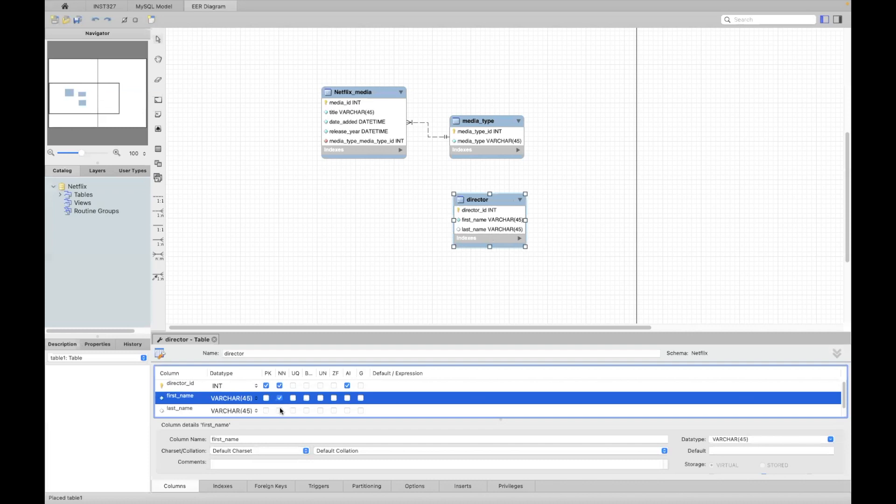
click(281, 410)
click(281, 411)
click(402, 200)
click(276, 188)
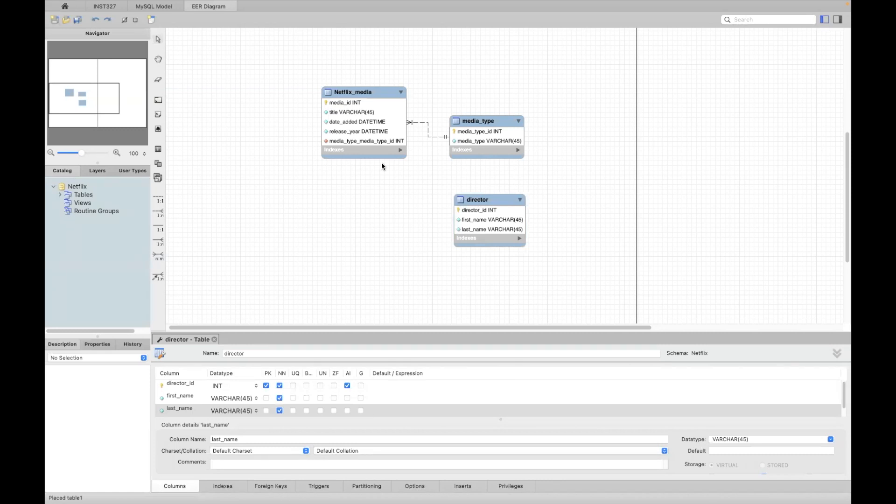
Create a non-identifying one-to-many relationship with Netflix_media receiving the foreign key and director as the referenced table
click(477, 206)
click(159, 213)
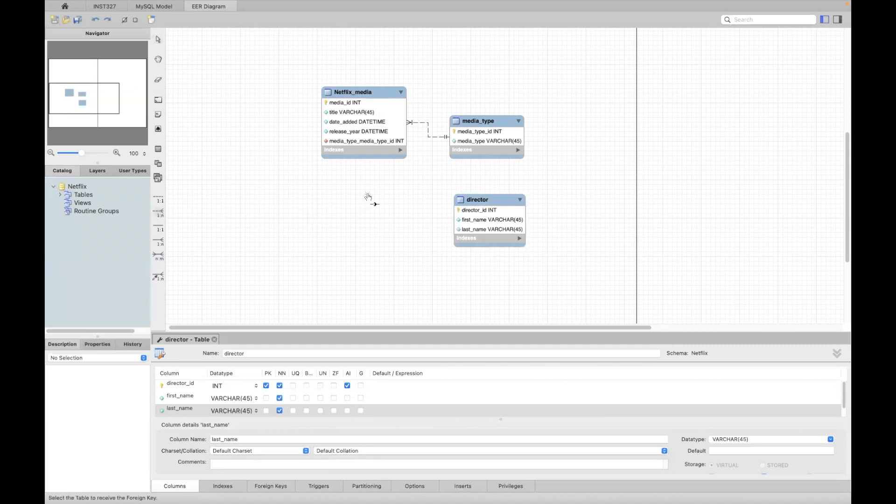
click(377, 136)
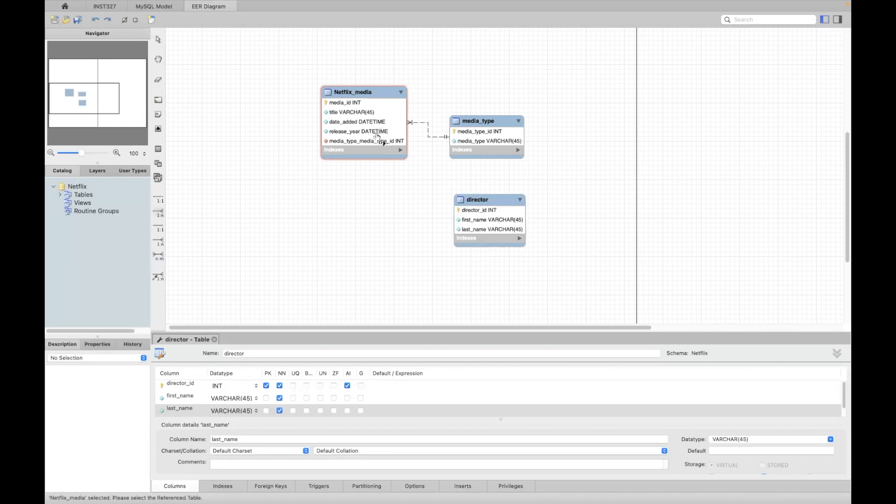
click(480, 215)
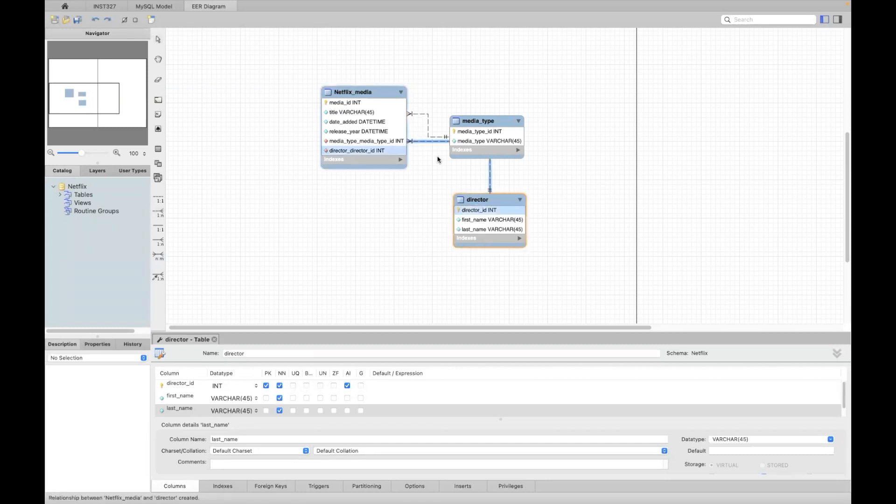
Rearrange the media_type and director tables one above the other beside Netflix_media so their relationship lines run clear
drag(486, 122, 526, 82)
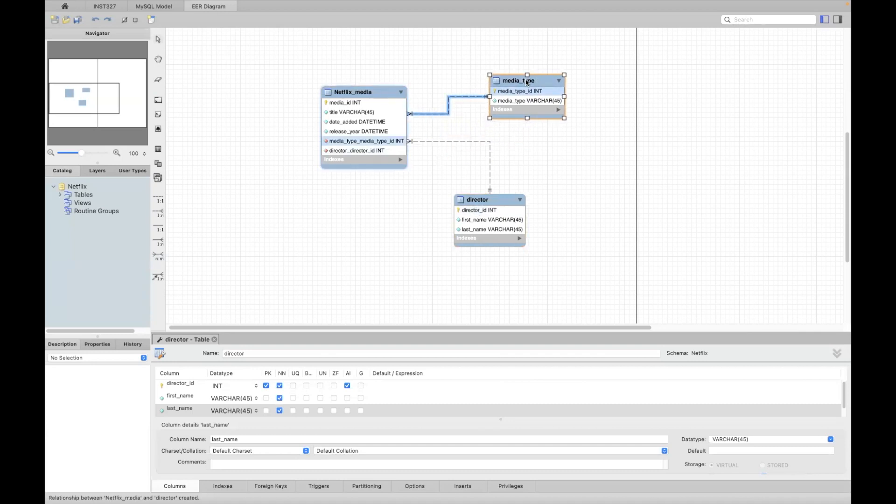
drag(486, 200, 536, 145)
click(475, 240)
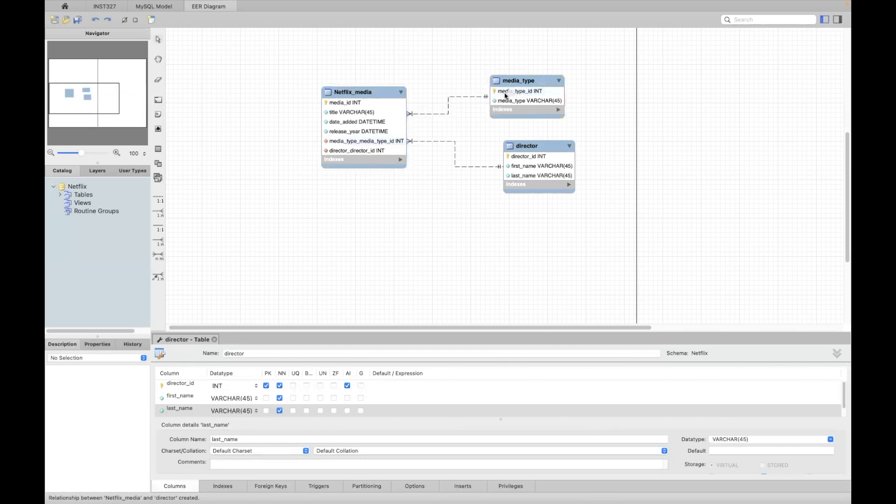
click(357, 143)
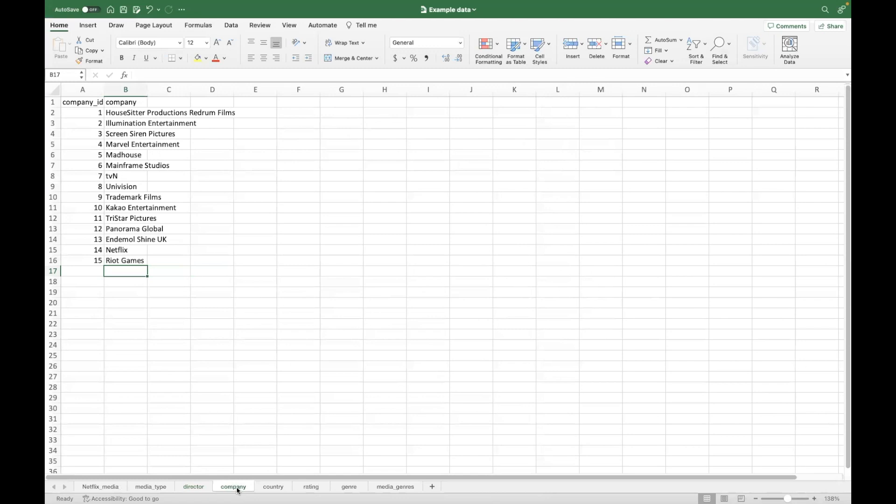
Examine the columns of the company, country, rating and genre sheets in the Excel workbook
click(274, 488)
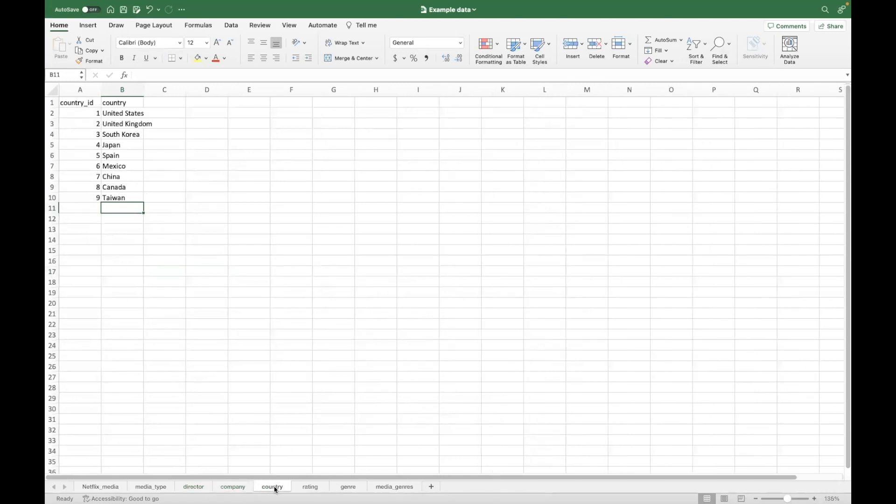
click(308, 486)
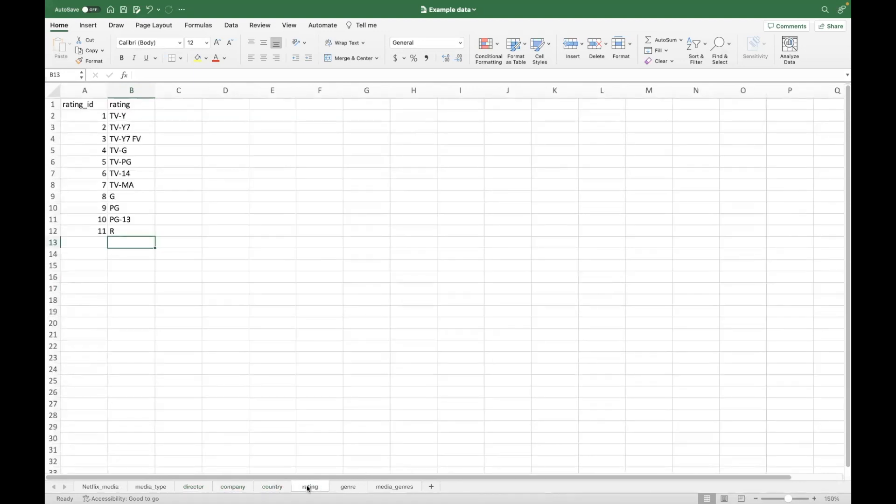
click(348, 487)
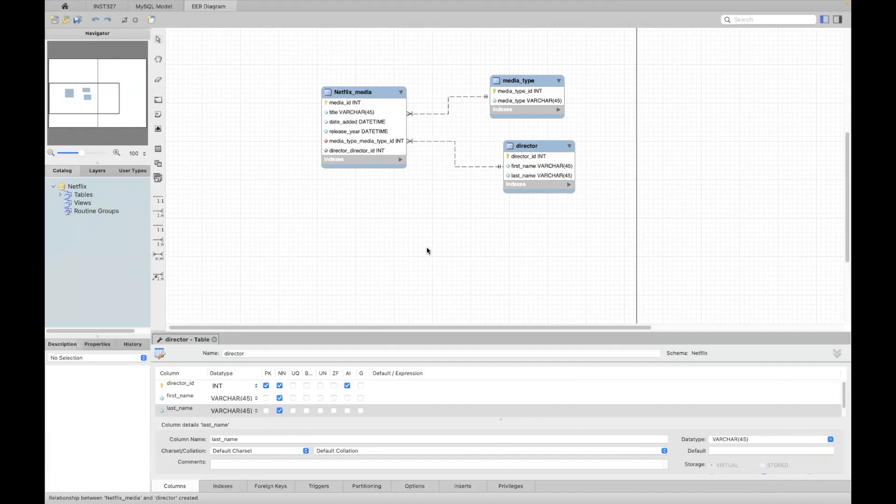
Place a company table below director with an auto-increment INT primary key company_id and a Not NULL VARCHAR(45) column company
click(158, 149)
click(496, 232)
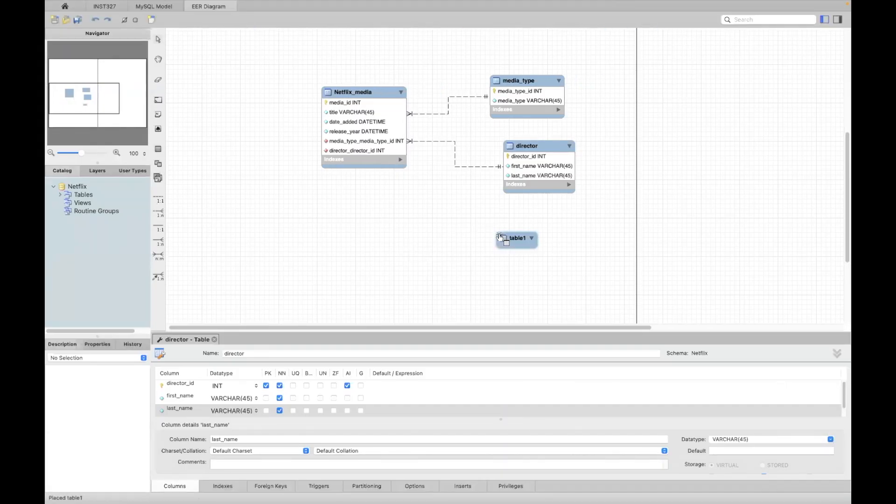
text(company)
key(Return)
key(Return)
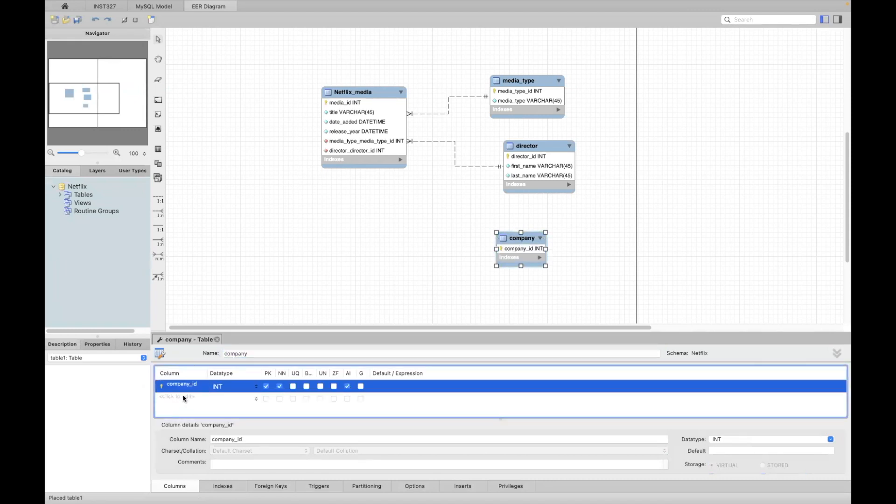
text(company)
key(Return)
click(394, 212)
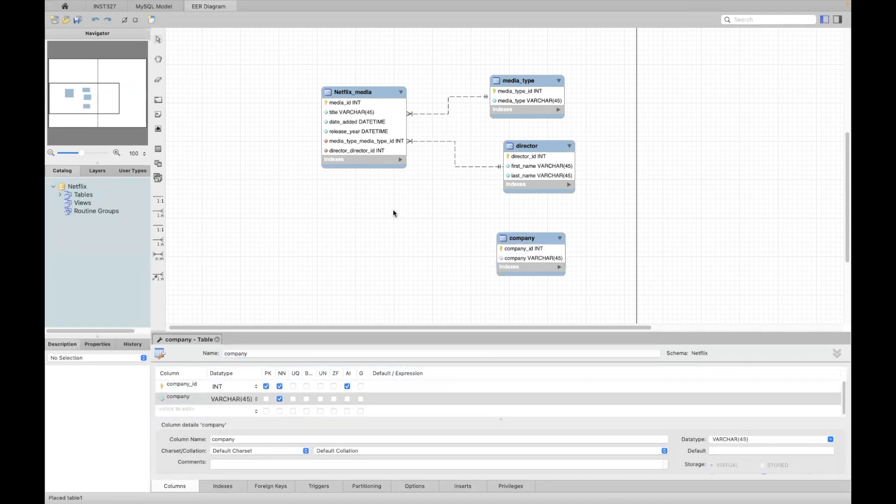
Create a non-identifying one-to-many relationship from Netflix_media to company, and move the director and company tables apart to clear the lines
click(162, 213)
click(364, 140)
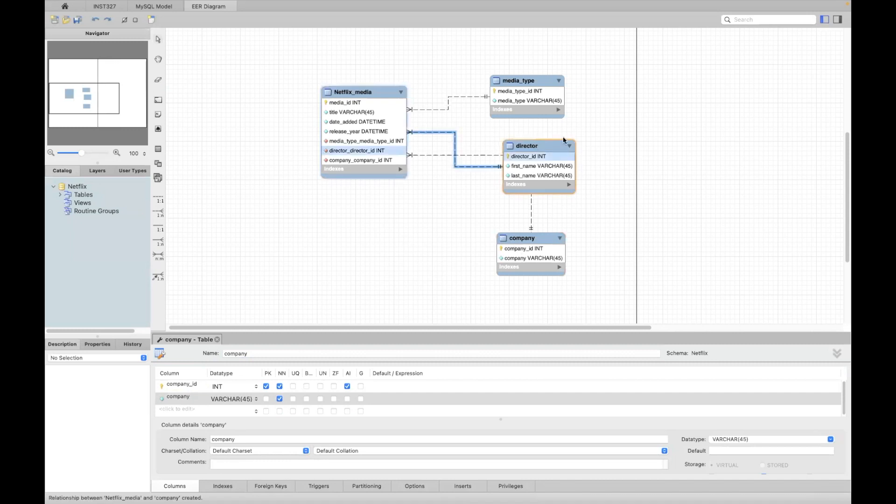
drag(563, 145, 649, 116)
click(531, 252)
drag(528, 243, 468, 190)
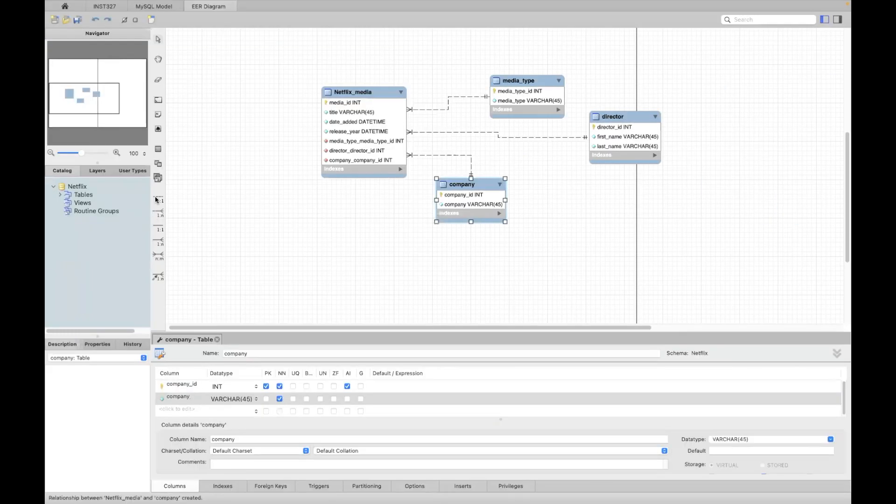
Place a country table below Netflix_media with an INT primary key country_id and a VARCHAR(45) column country
key(t)
click(387, 244)
double_click(387, 244)
text(country)
click(182, 386)
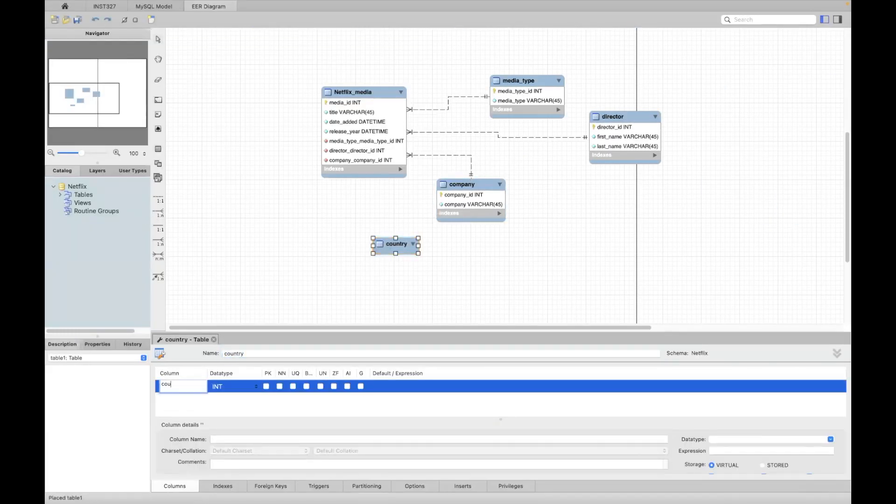
key(Return)
click(182, 398)
text(country)
key(Return)
Create a non-identifying one-to-many relationship from Netflix_media to country and check the Excel workbook for the next table
click(159, 213)
click(364, 140)
click(379, 264)
key(ctrl+Left)
key(ctrl+Right)
Place a table beside country, name it rating, and add an auto-increment INT primary key column named rating_id
key(t)
click(266, 243)
double_click(266, 243)
text(rating)
click(182, 386)
text(rating_id)
key(Return)
click(347, 386)
Add a Not NULL VARCHAR(45) column named rating to the rating table
click(182, 399)
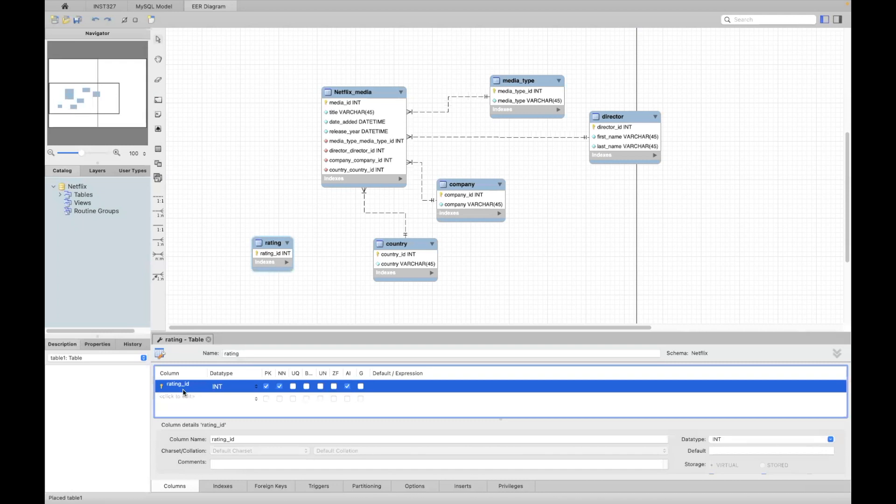
text(rating)
key(Return)
click(279, 398)
Create a non-identifying one-to-many relationship from Netflix_media to rating and check the Excel workbook for the next table
click(158, 213)
click(361, 141)
click(269, 262)
key(ctrl+Left)
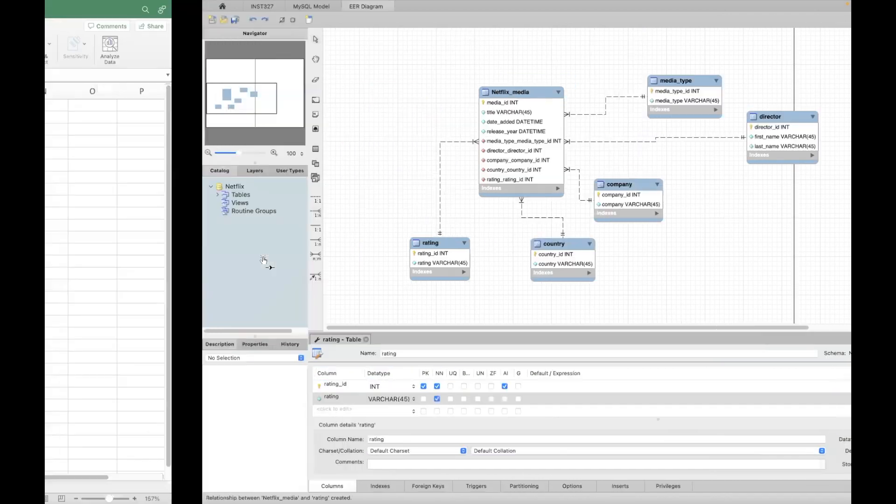
key(ctrl+Right)
Place a table above rating, name it genre, and add an auto-increment INT primary key column named genre_id
click(157, 148)
click(234, 158)
double_click(234, 159)
text(genre)
click(182, 386)
text(genre_id)
key(Return)
click(347, 387)
Add a Not NULL VARCHAR(45) column named genre to the genre table
click(178, 397)
text(genre)
click(279, 398)
Create a non-identifying one-to-many relationship from Netflix_media to genre and move the genre table farther out, level with Netflix_media
click(159, 213)
click(362, 141)
click(247, 157)
drag(247, 158, 220, 119)
click(246, 93)
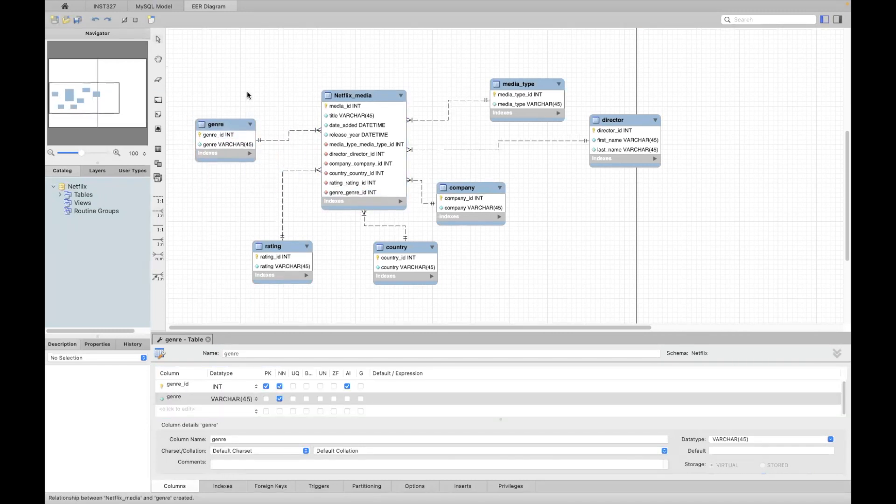
Switch to the Excel workbook and compare the media_genres sheet with the Netflix_media and genre sheets, then return to the EER diagram
key(ctrl+Left)
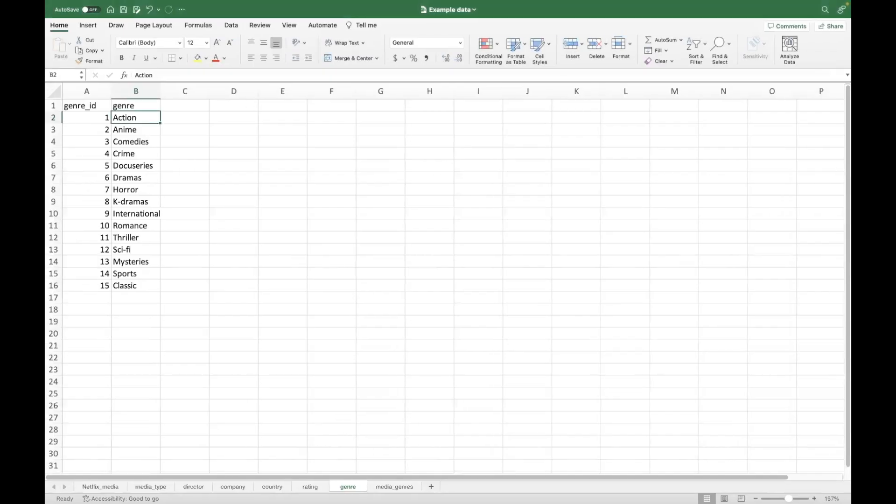
click(394, 488)
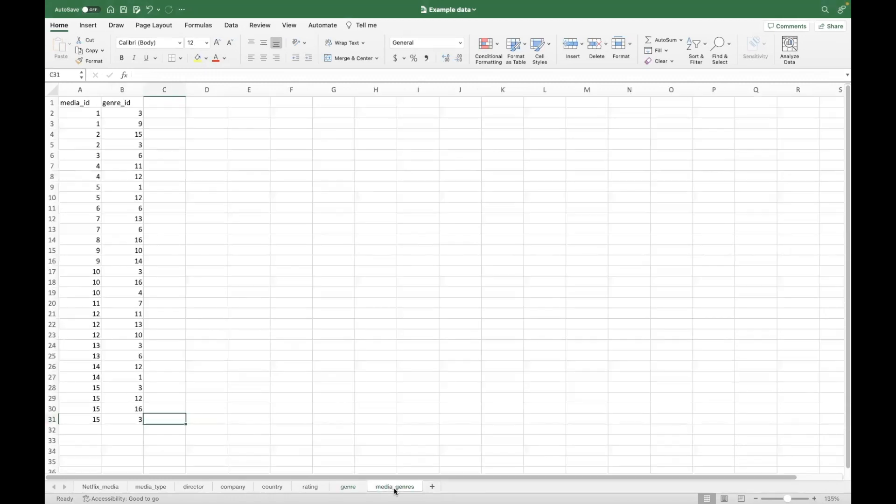
click(102, 487)
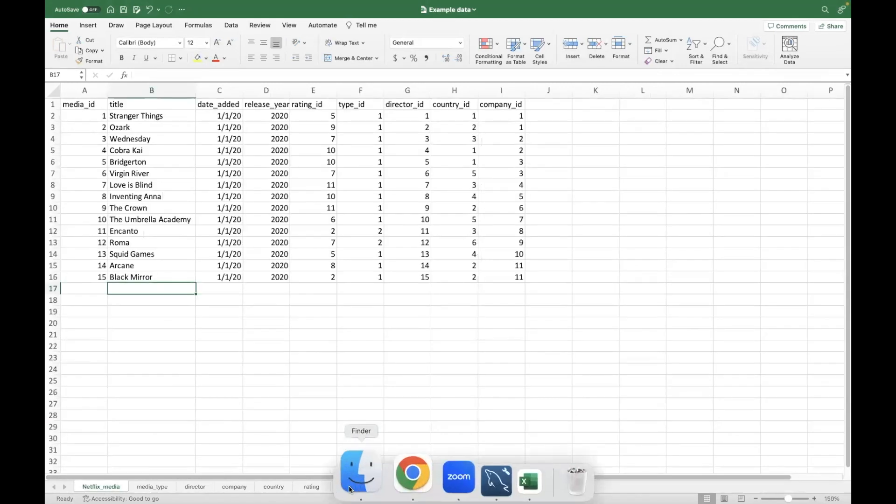
click(351, 487)
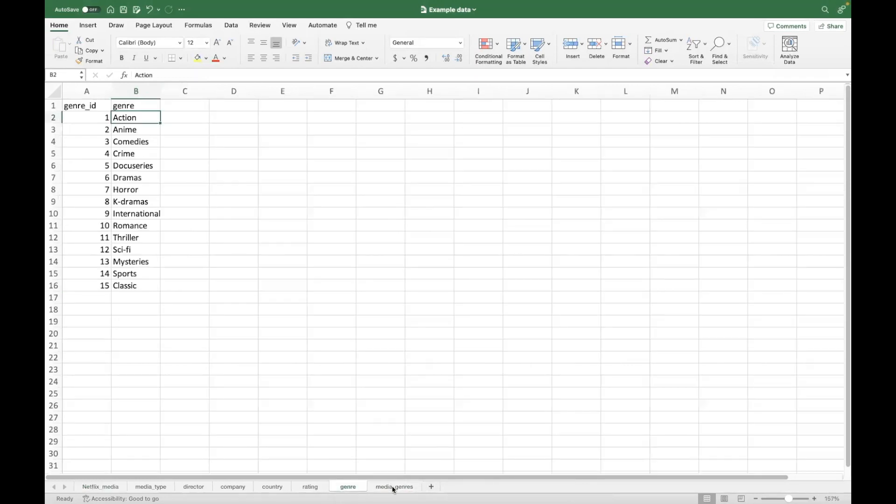
click(394, 488)
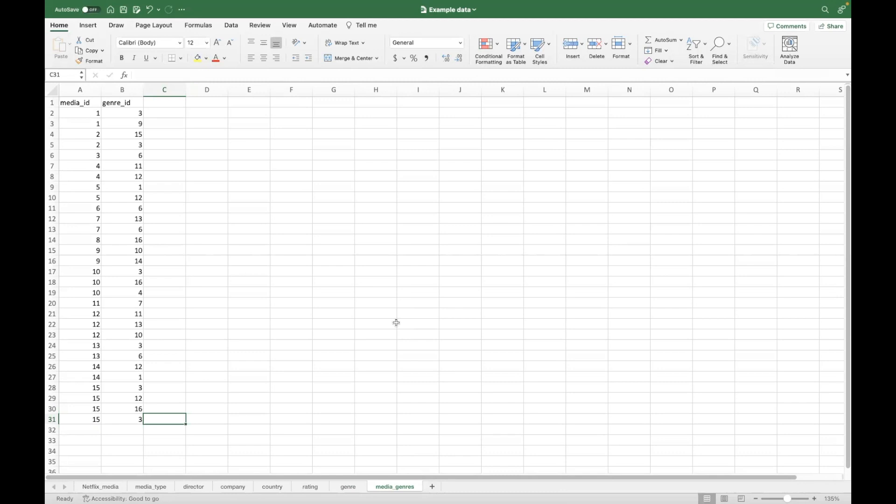
click(236, 261)
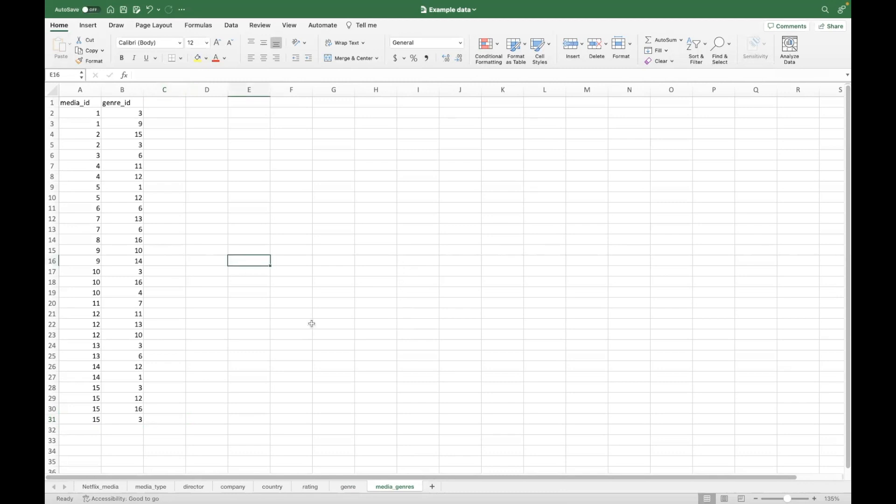
key(ctrl+Right)
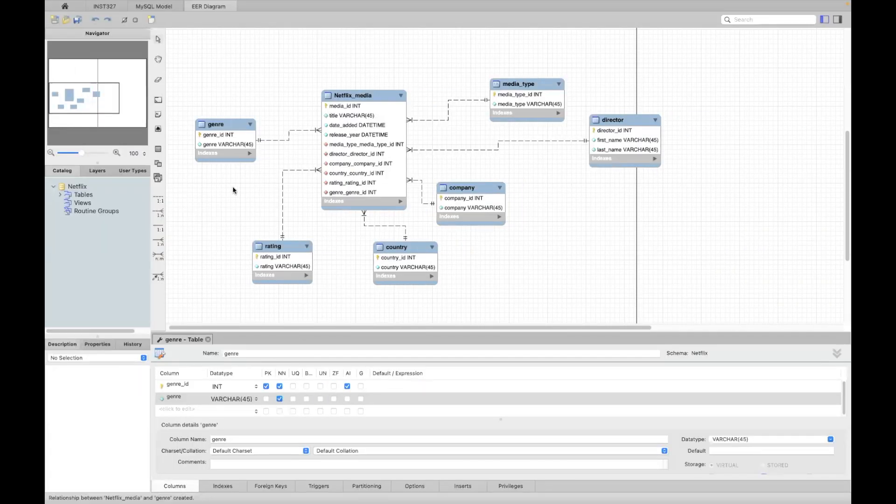
Delete the relationship between genre and Netflix_media together with its foreign key column, and move genre farther up and away
click(284, 139)
right_click(284, 139)
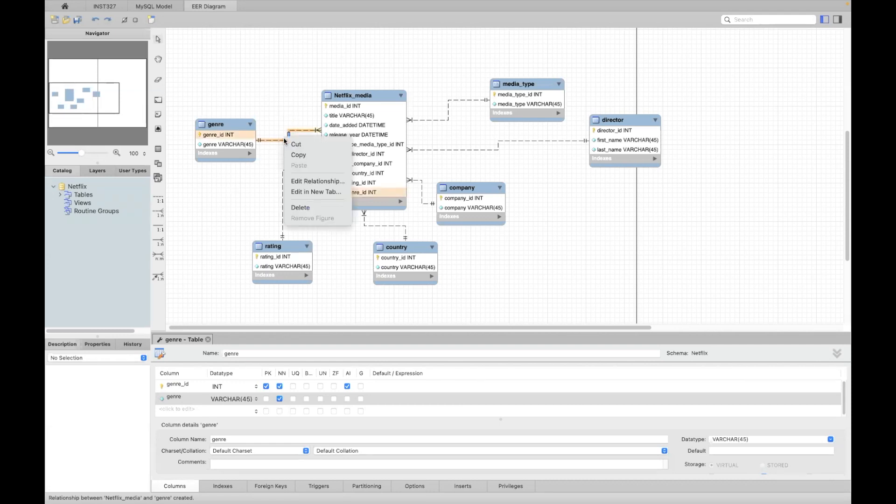
click(301, 207)
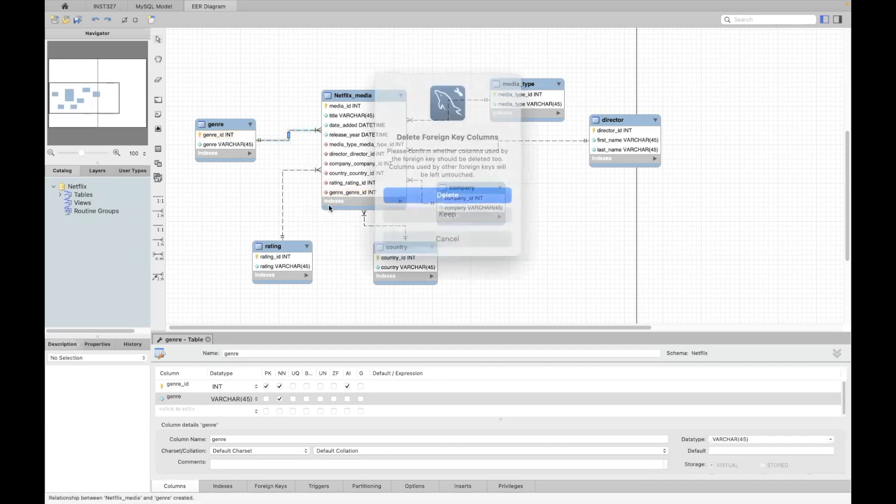
key(Return)
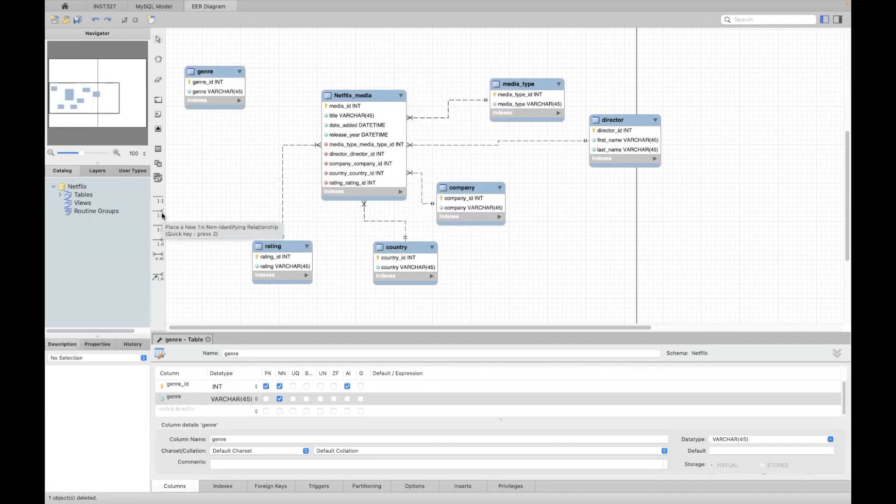
Create an identifying many-to-many relationship between genre and Netflix_media, and move genre and the associative table clear of Netflix_media
click(159, 255)
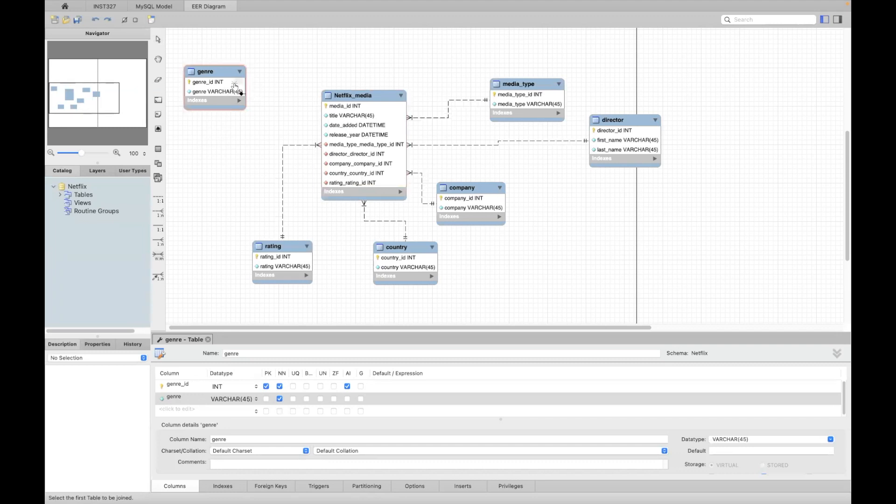
click(235, 86)
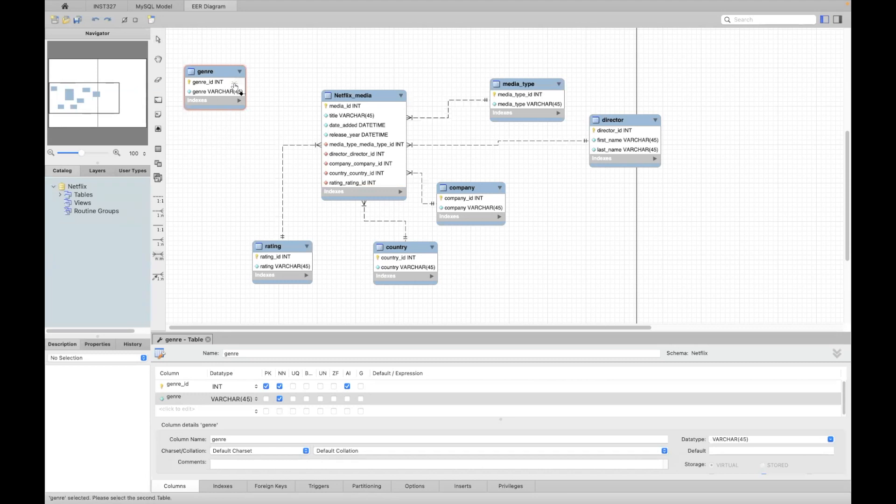
click(343, 119)
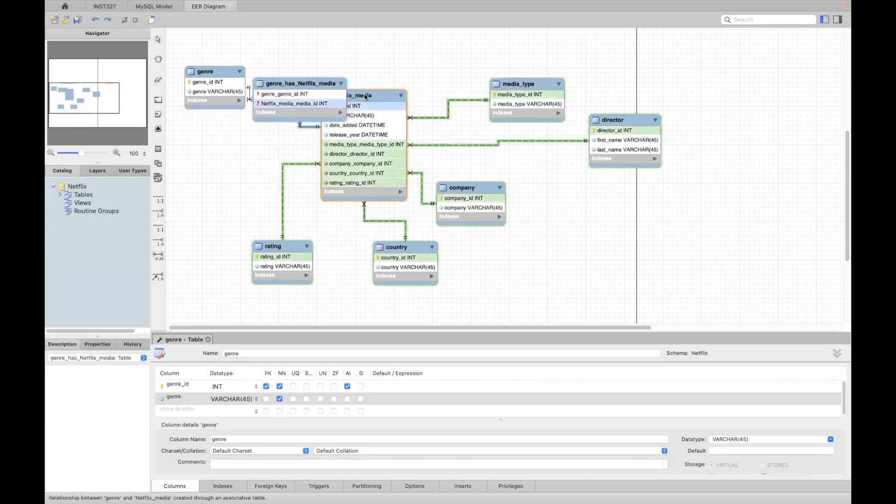
click(238, 76)
drag(214, 75, 198, 46)
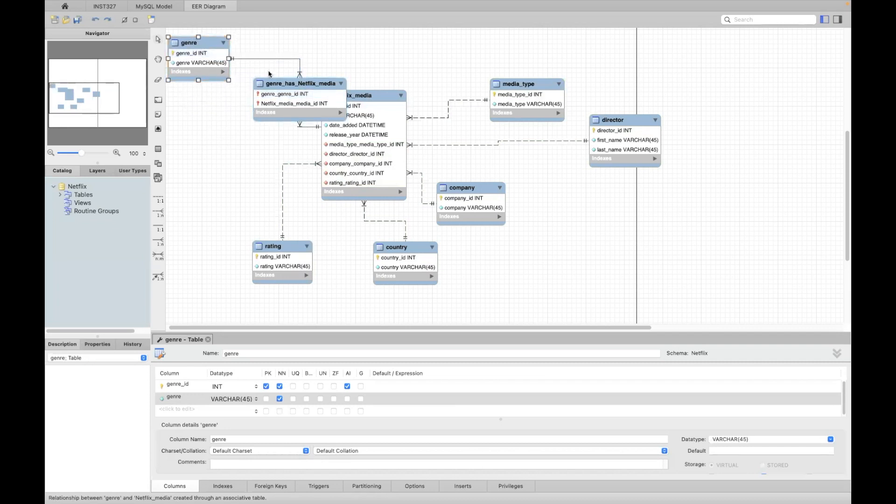
drag(284, 86, 315, 38)
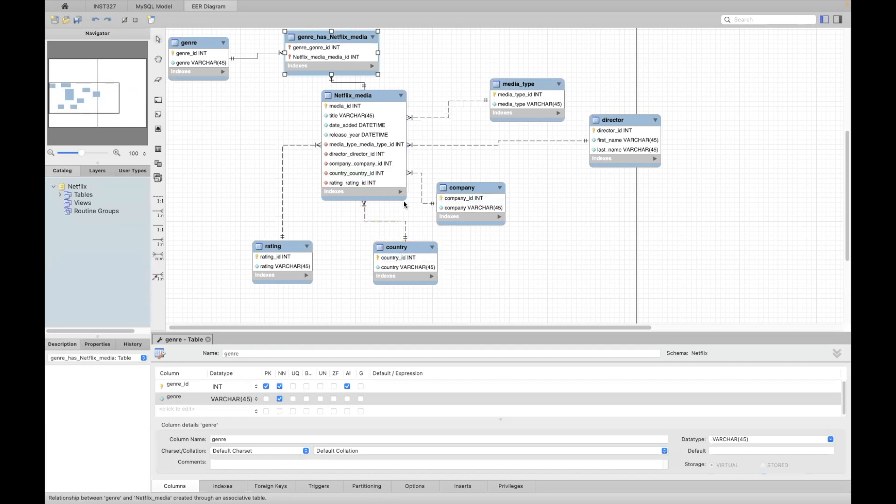
Spread the tables around Netflix_media: media_type above, rating and country below, director and company to its right, the associative table and genre to its left
drag(279, 252, 310, 302)
drag(414, 247, 432, 298)
drag(467, 188, 538, 224)
drag(601, 118, 569, 158)
drag(355, 96, 387, 152)
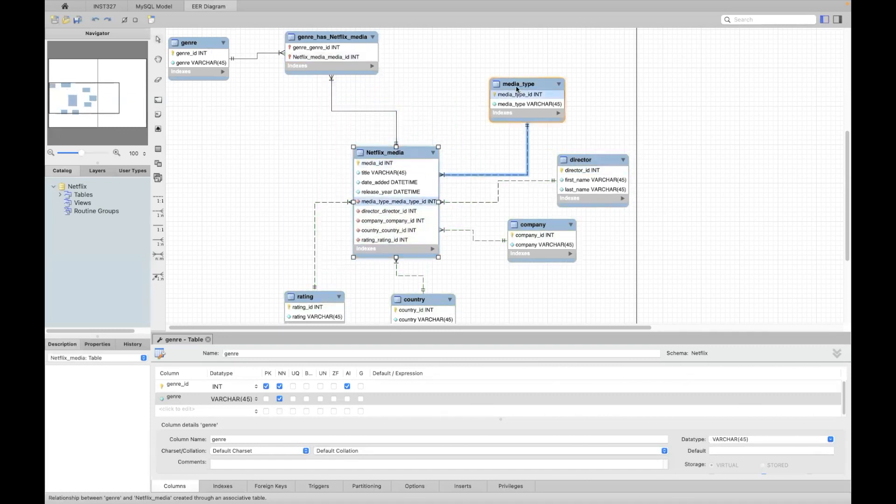
drag(514, 84, 460, 88)
drag(201, 59, 217, 284)
drag(323, 38, 244, 164)
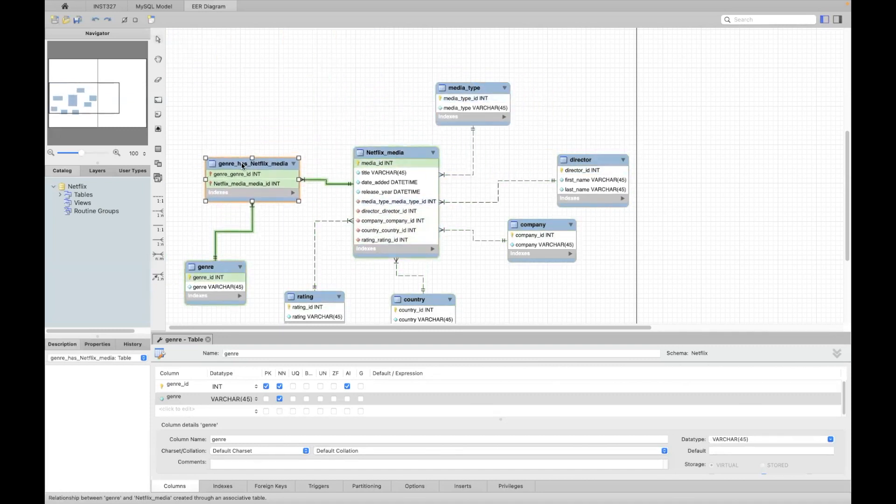
scroll(248, 161, down, 2)
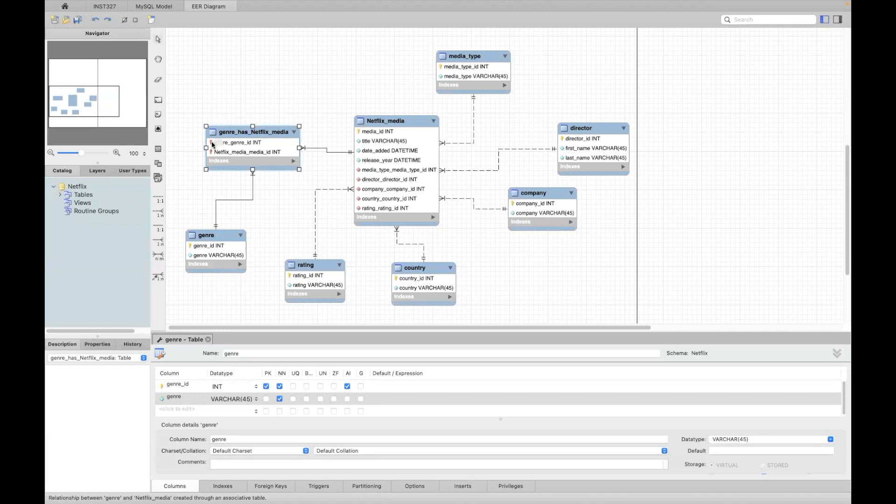
Rename the associative table between genre and Netflix_media as media_genres
double_click(260, 131)
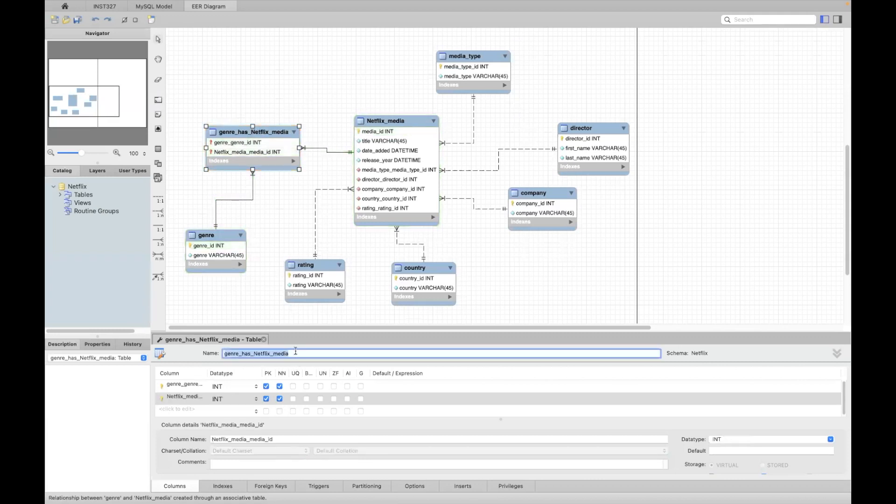
text(media_genres)
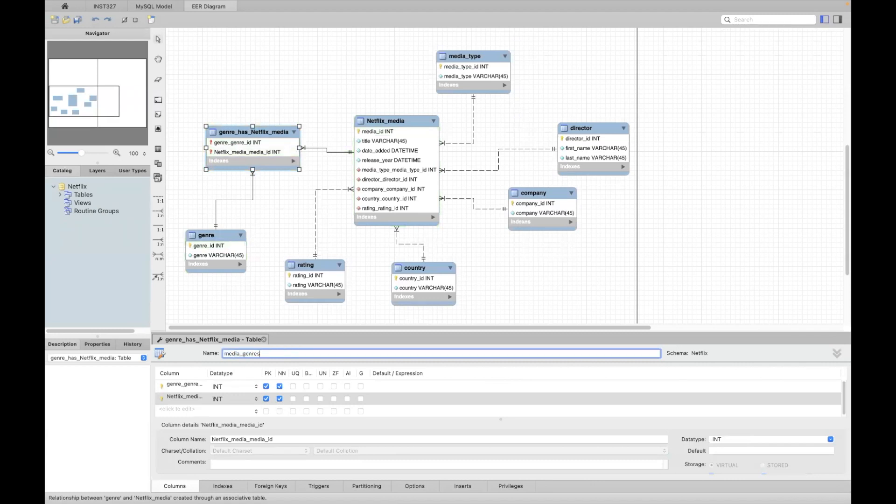
key(Return)
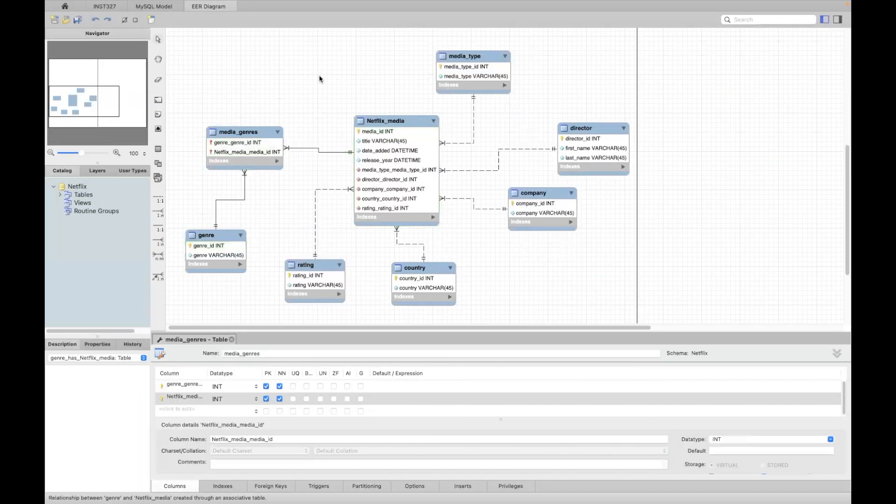
click(320, 79)
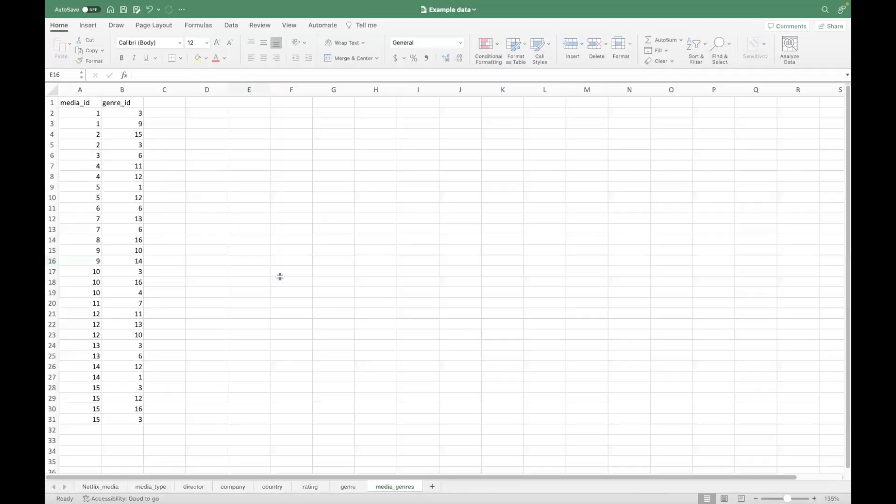
Check the Netflix_media sheet in Excel and rename the Netflix_media table's foreign keys type_id, director_id, company_id, country_id and rating_id
click(247, 260)
click(101, 487)
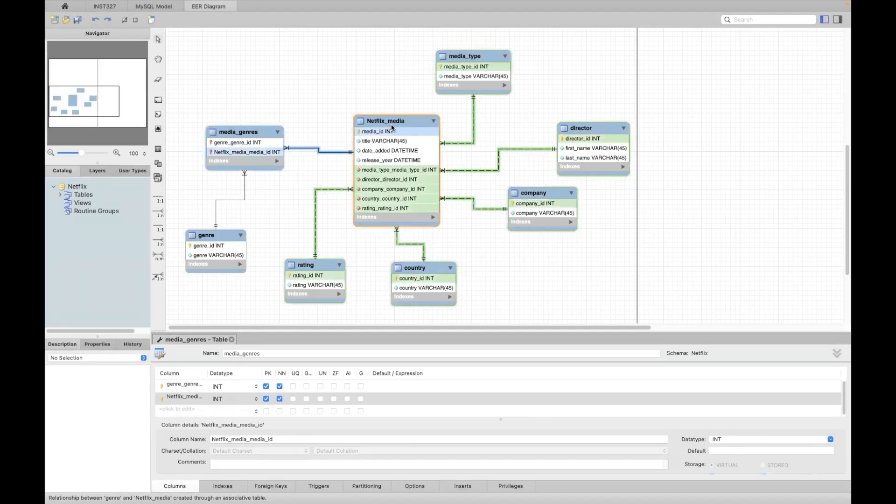
double_click(394, 121)
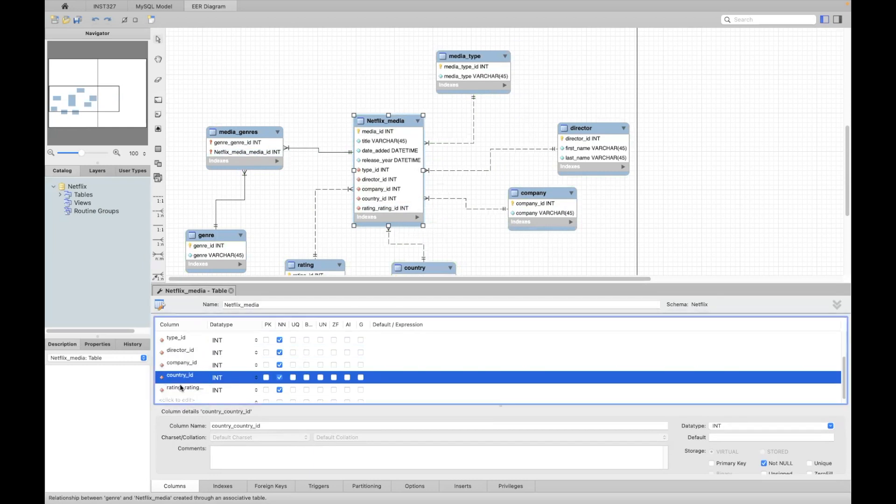
double_click(180, 387)
text(rating_id)
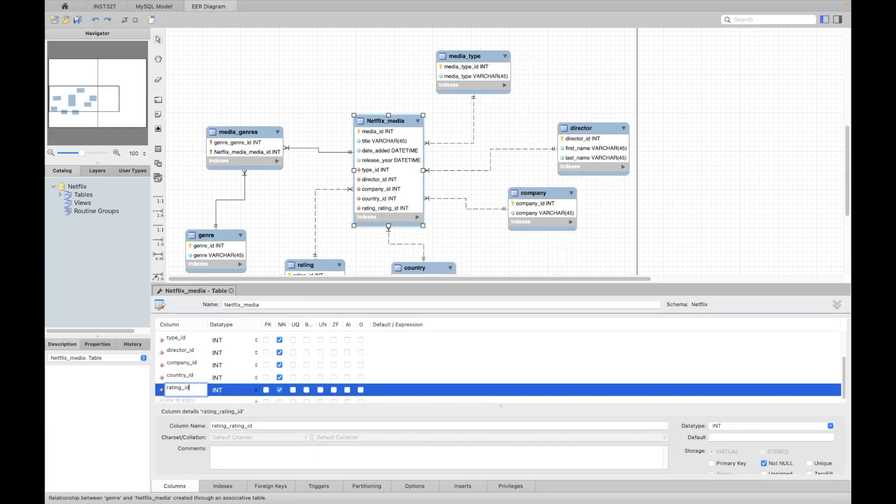
key(Return)
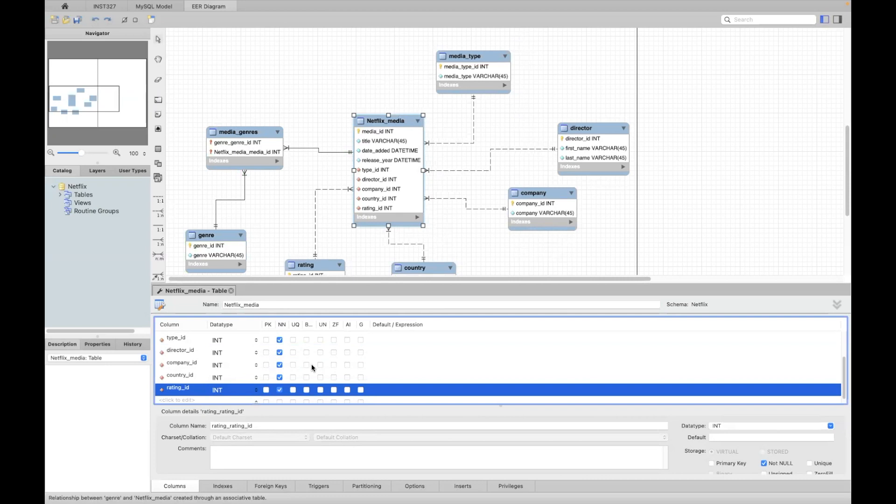
Rename the two foreign key columns of the media_genres table as genre_id and media_id
scroll(368, 180, down, 3)
double_click(240, 85)
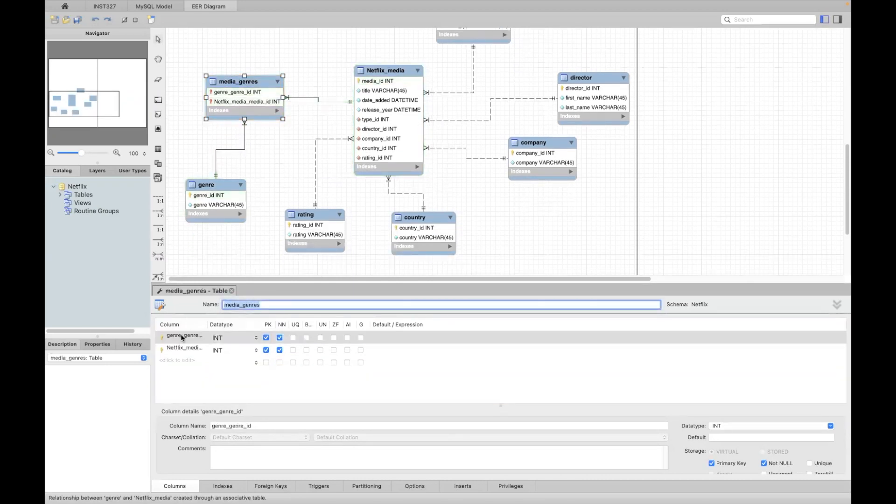
double_click(182, 336)
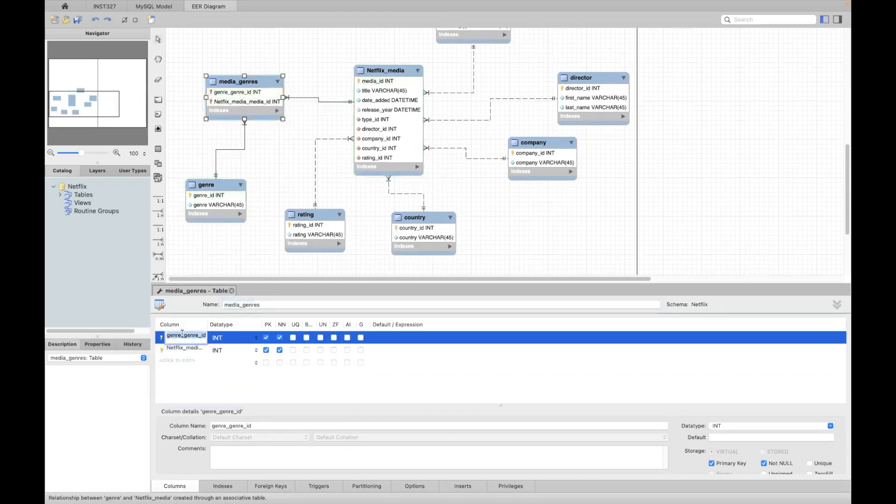
key(Return)
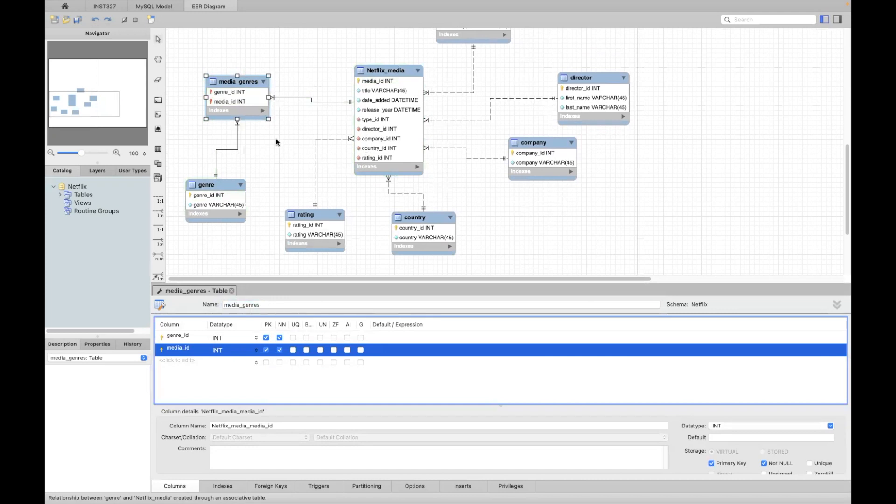
scroll(270, 115, up, 1)
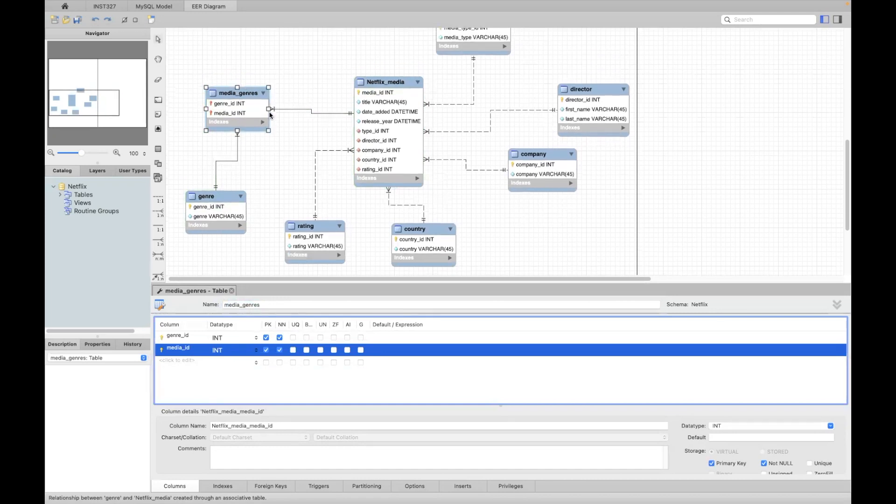
scroll(271, 116, up, 1)
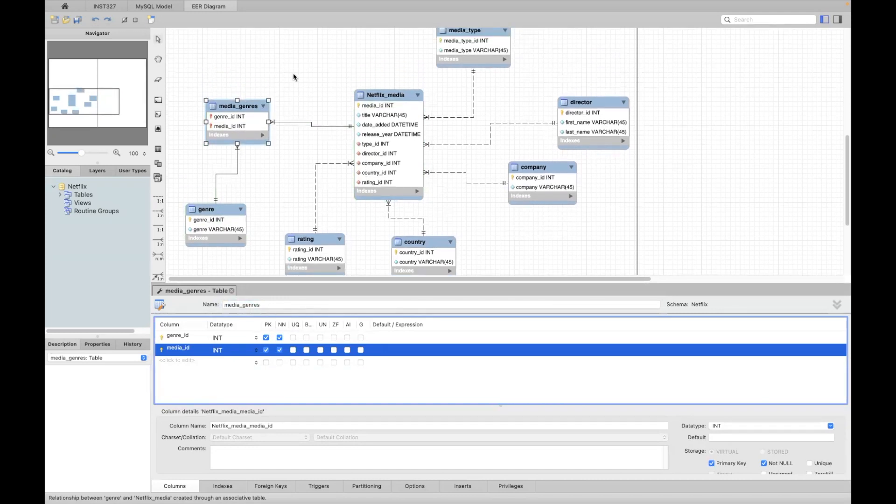
click(338, 59)
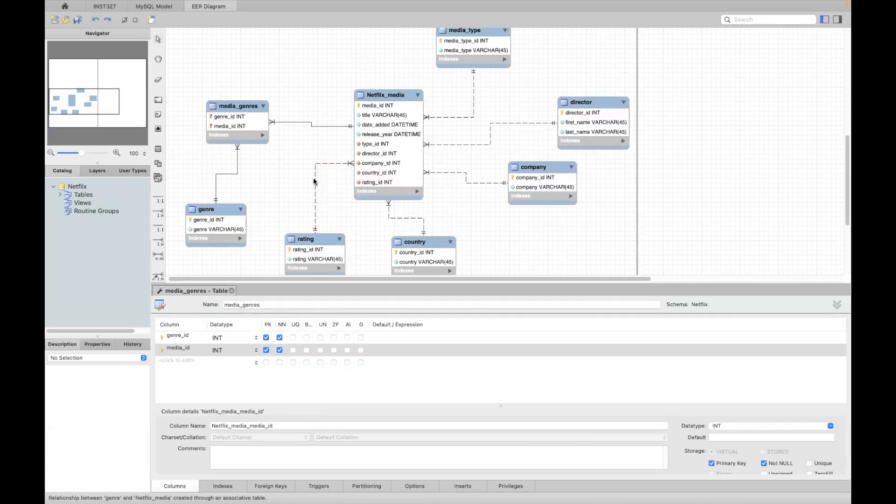
Move the genre table slightly so it sits directly below media_genres
scroll(314, 181, down, 2)
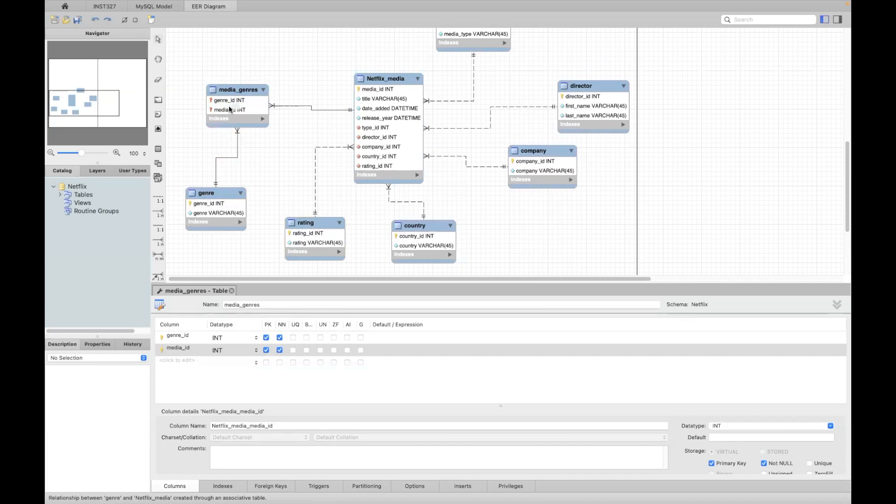
drag(225, 196, 244, 191)
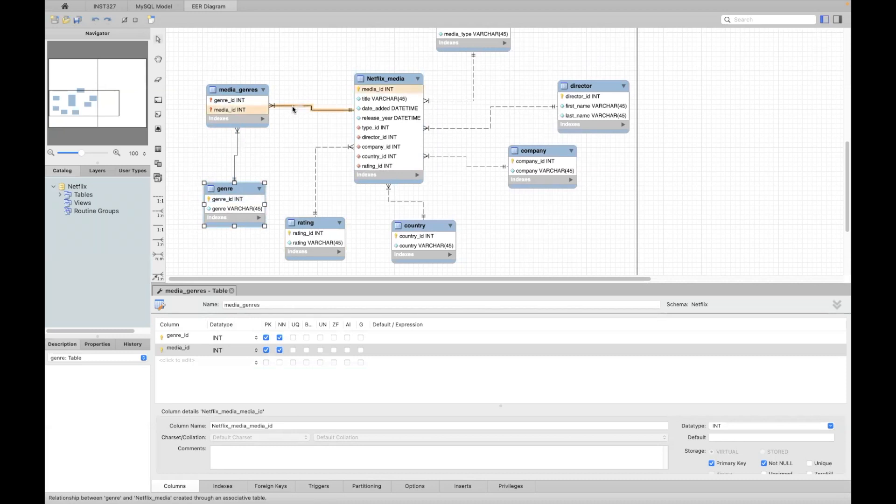
scroll(364, 65, up, 1)
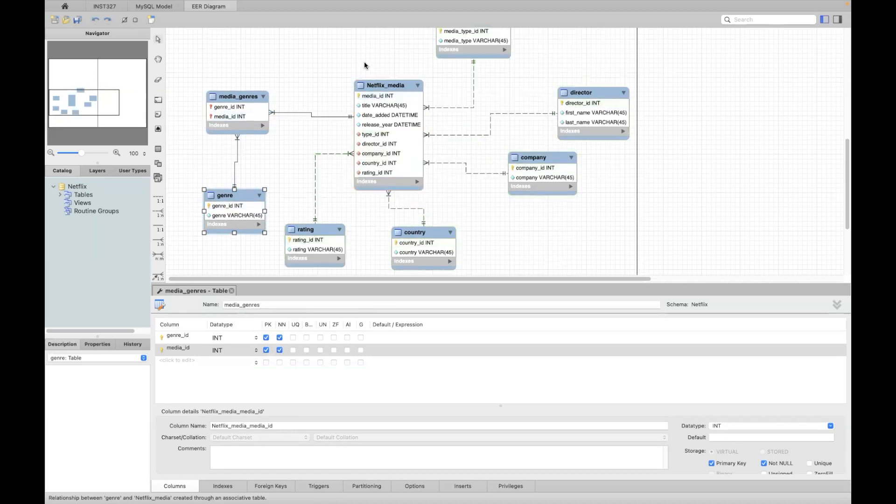
Rename the Netflix schema as netflix_db
double_click(77, 186)
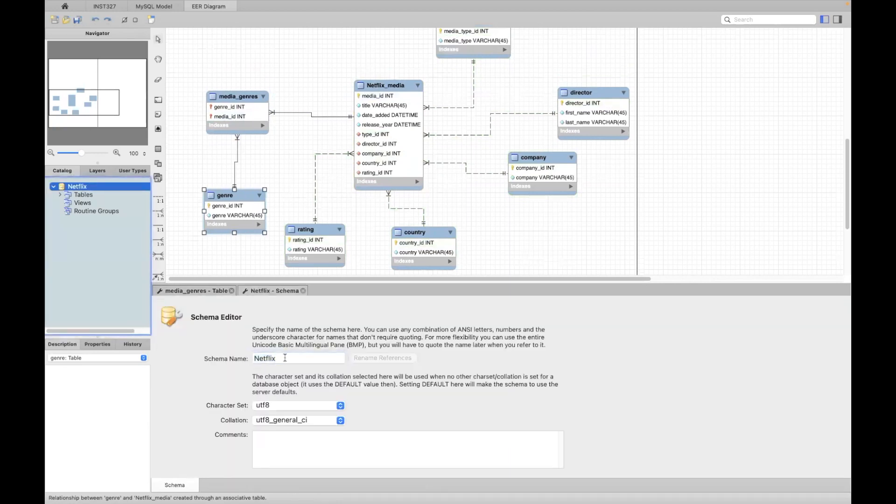
double_click(284, 358)
key(BackSpace)
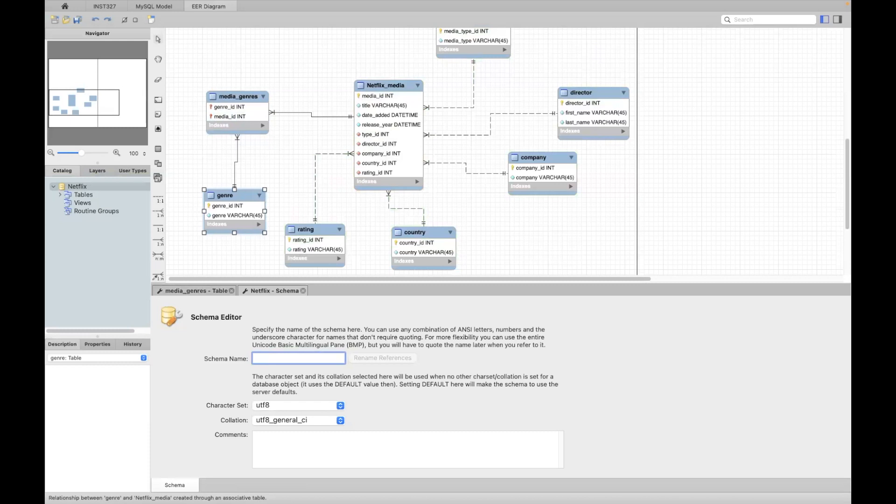
text(Netflix_db)
key(Return)
scroll(305, 96, up, 1)
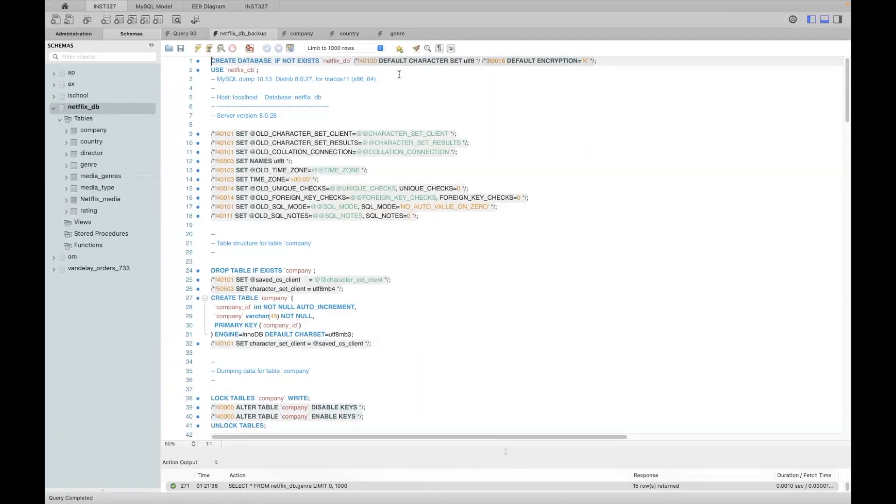
Save the EER model under the new name netflix_ERD on the Desktop, and move its file below and beside Example ERD.mwb
click(252, 6)
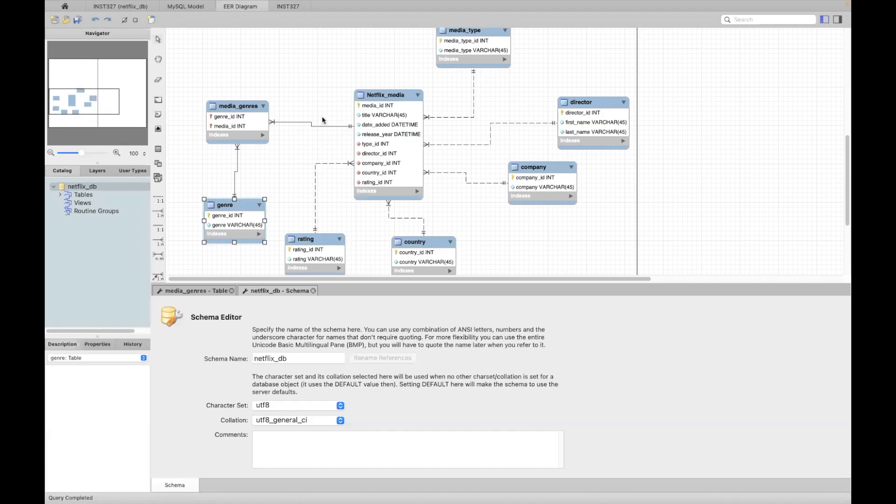
click(142, 6)
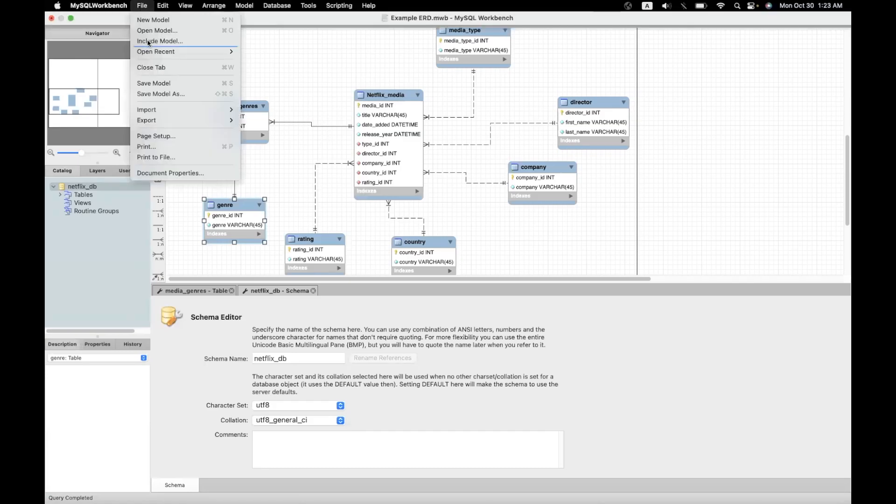
click(161, 94)
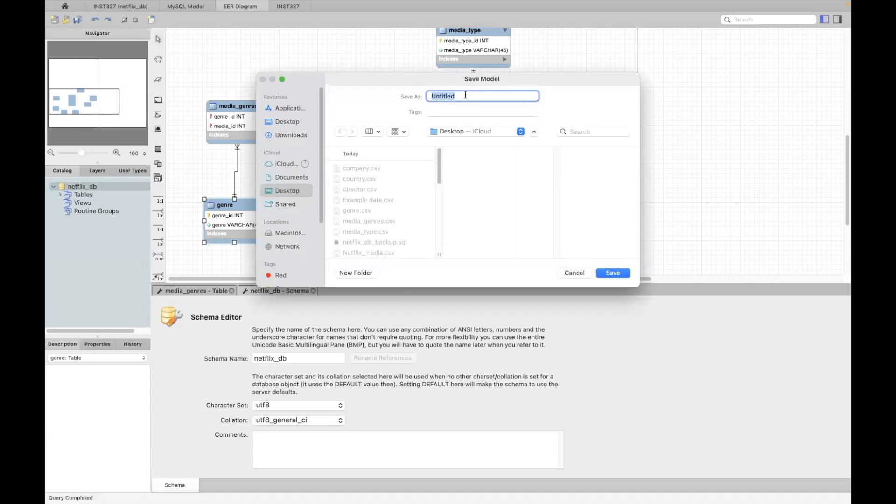
text(netflix_ERD)
click(613, 272)
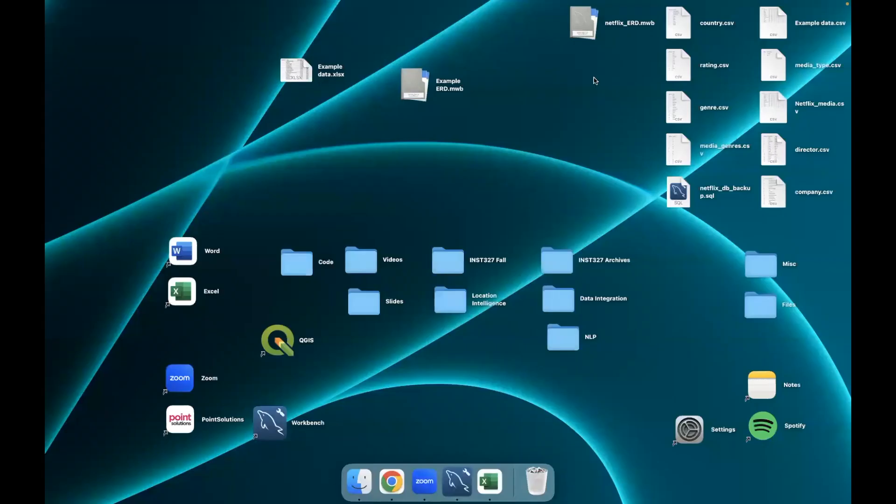
drag(581, 21, 530, 136)
click(540, 119)
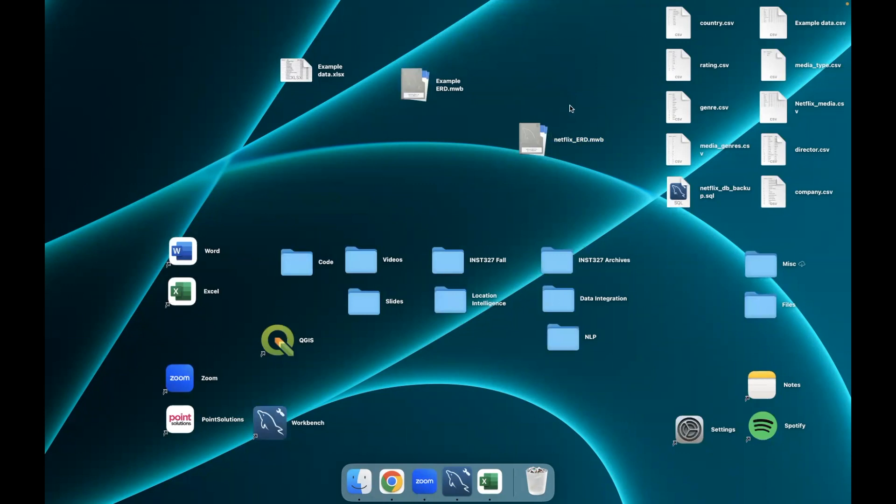